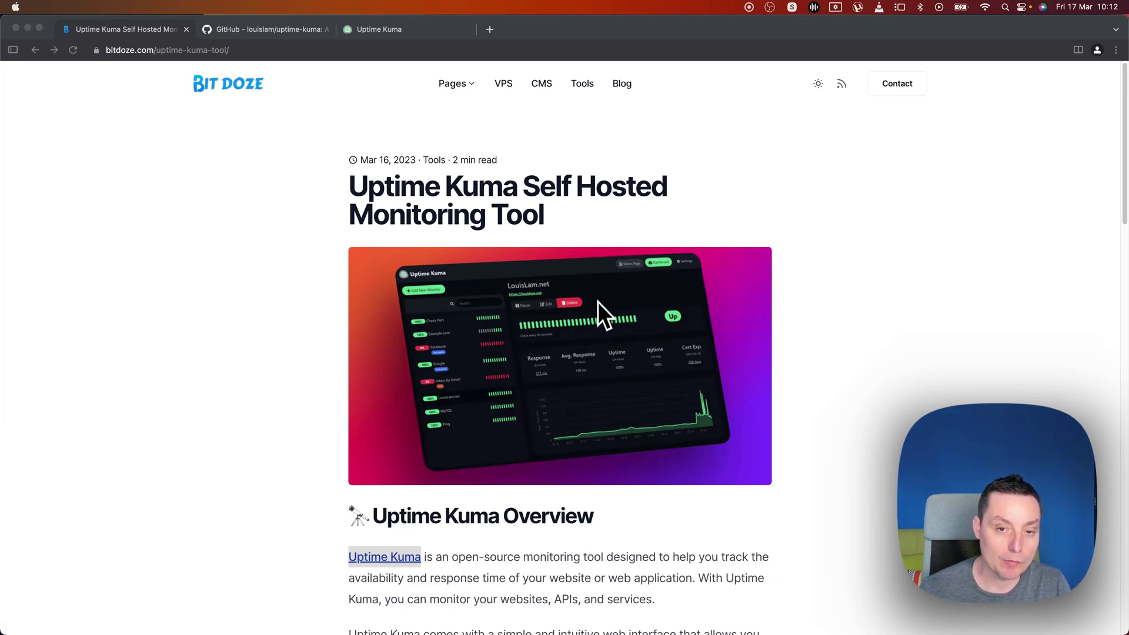
- Scroll down through the currently open page
scroll(609, 265, down, 1)
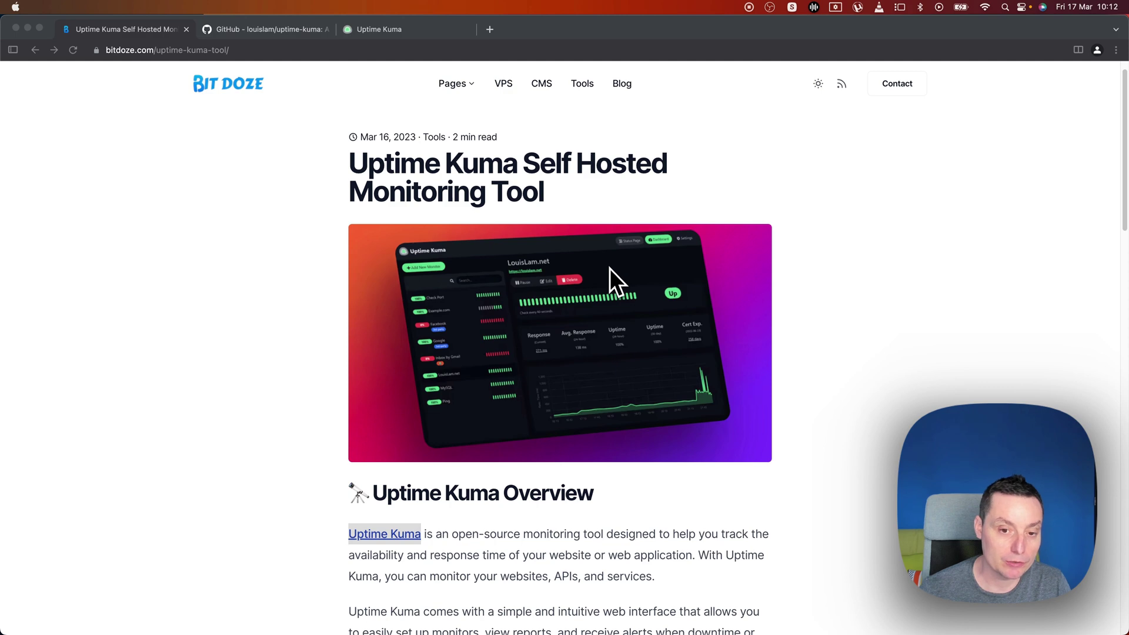
scroll(609, 268, down, 2)
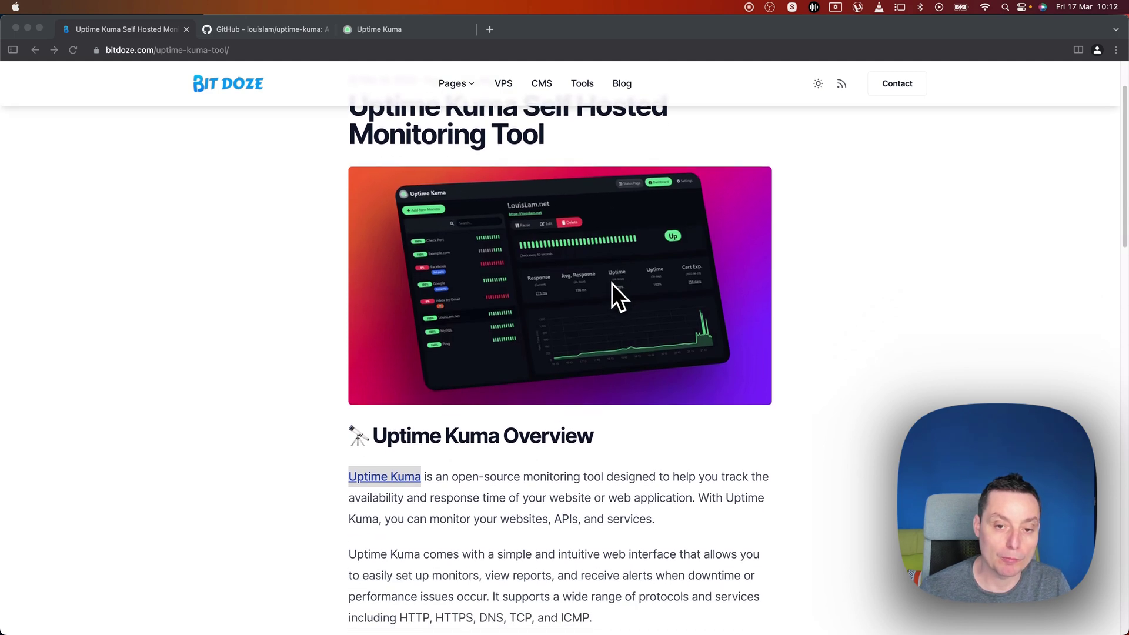
scroll(612, 285, down, 3)
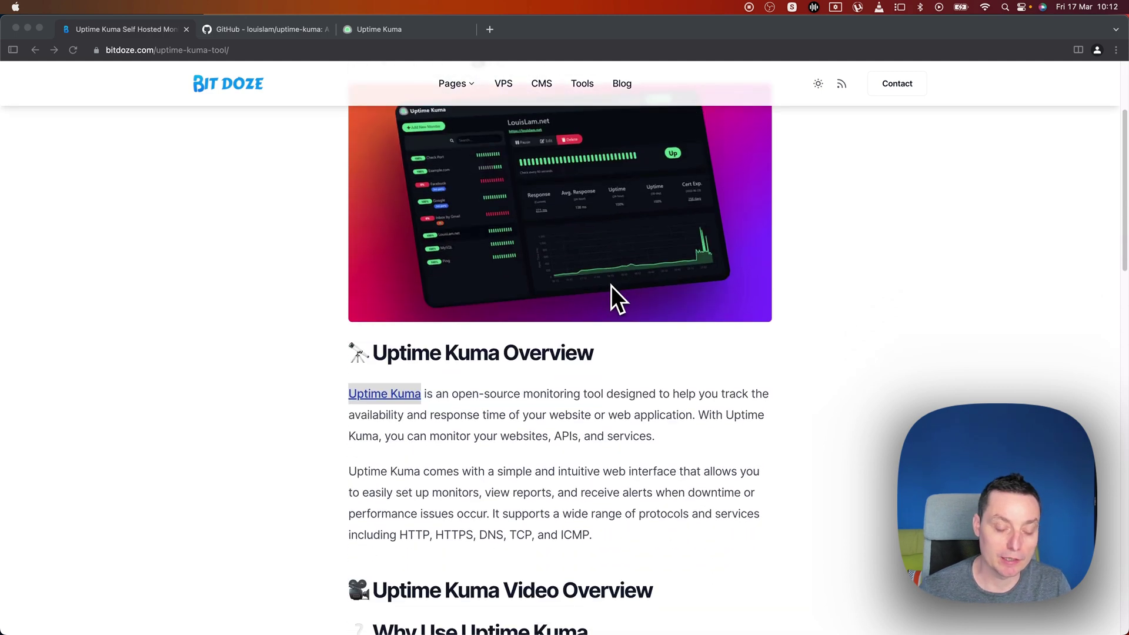
scroll(612, 286, down, 7)
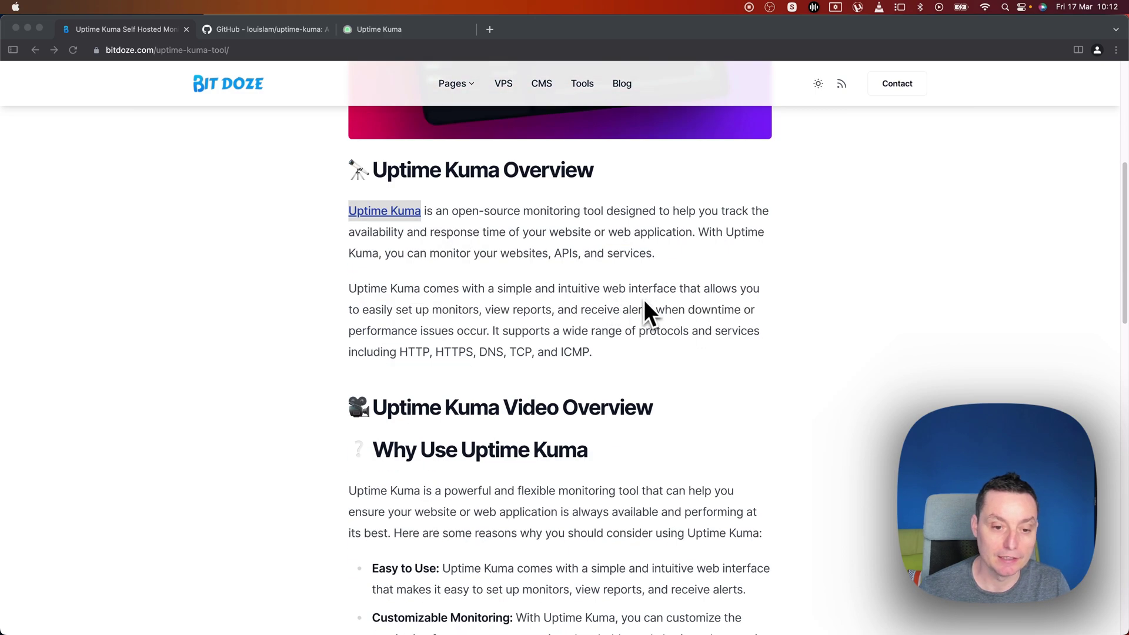
scroll(647, 312, down, 3)
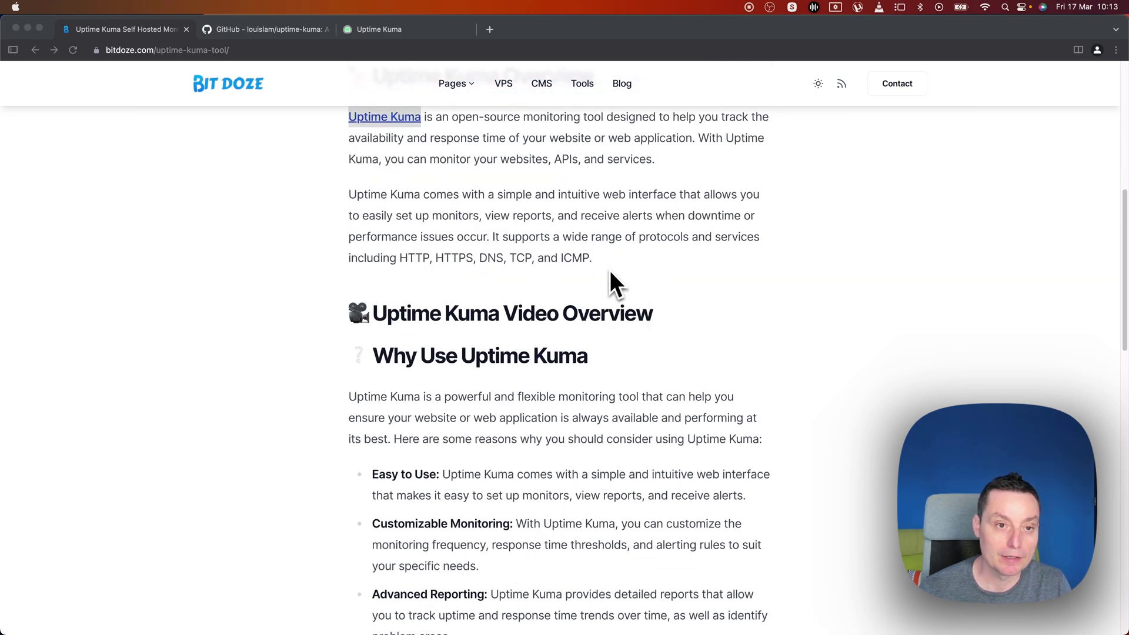
- Browse the uptime-kuma GitHub repository's file list and README
click(247, 30)
scroll(382, 188, up, 10)
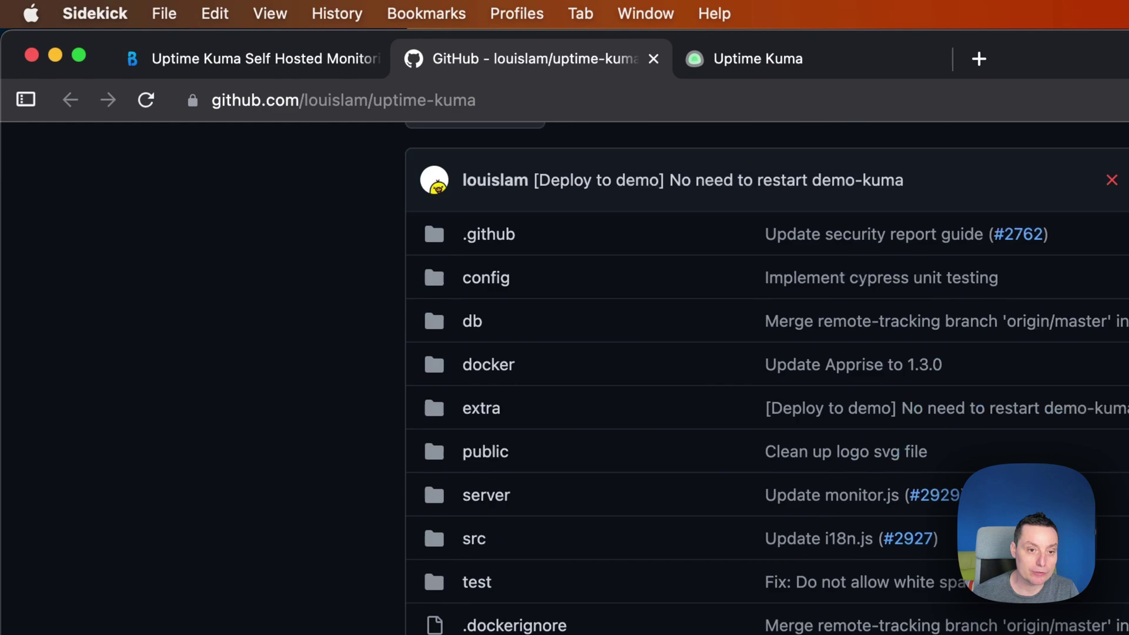
scroll(765, 382, up, 3)
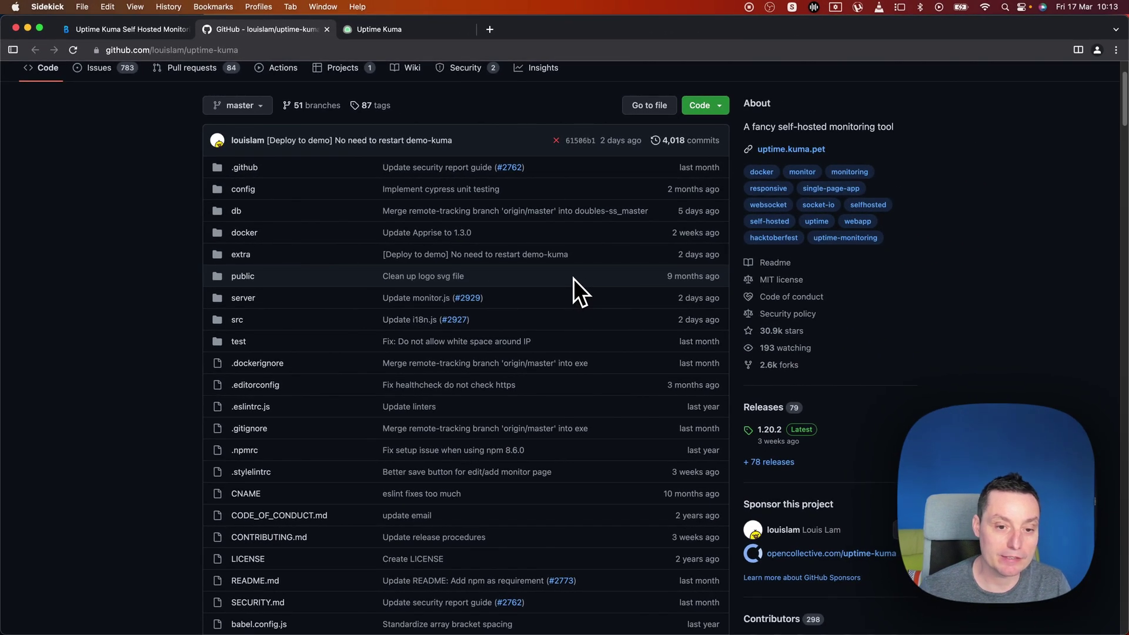
scroll(573, 278, down, 2)
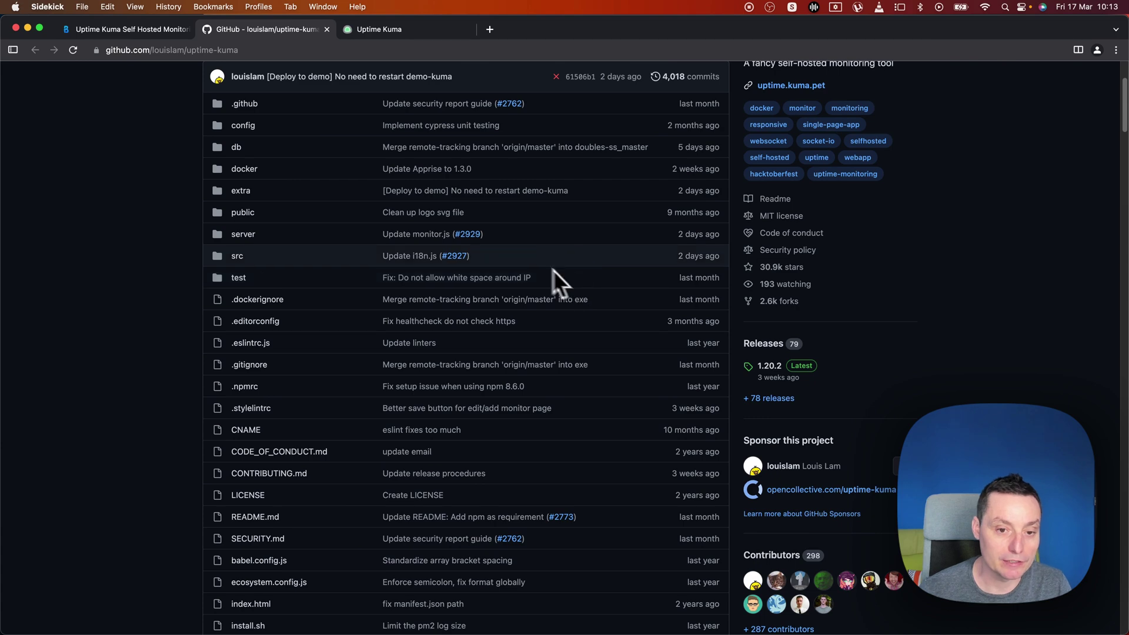
scroll(552, 270, down, 2)
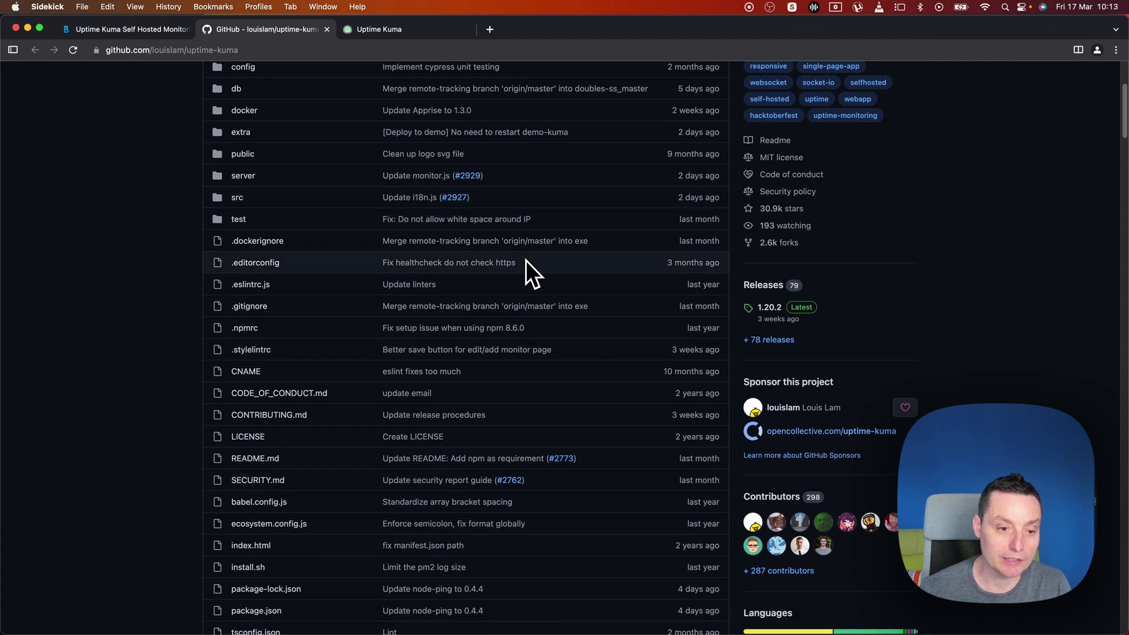
scroll(525, 260, down, 10)
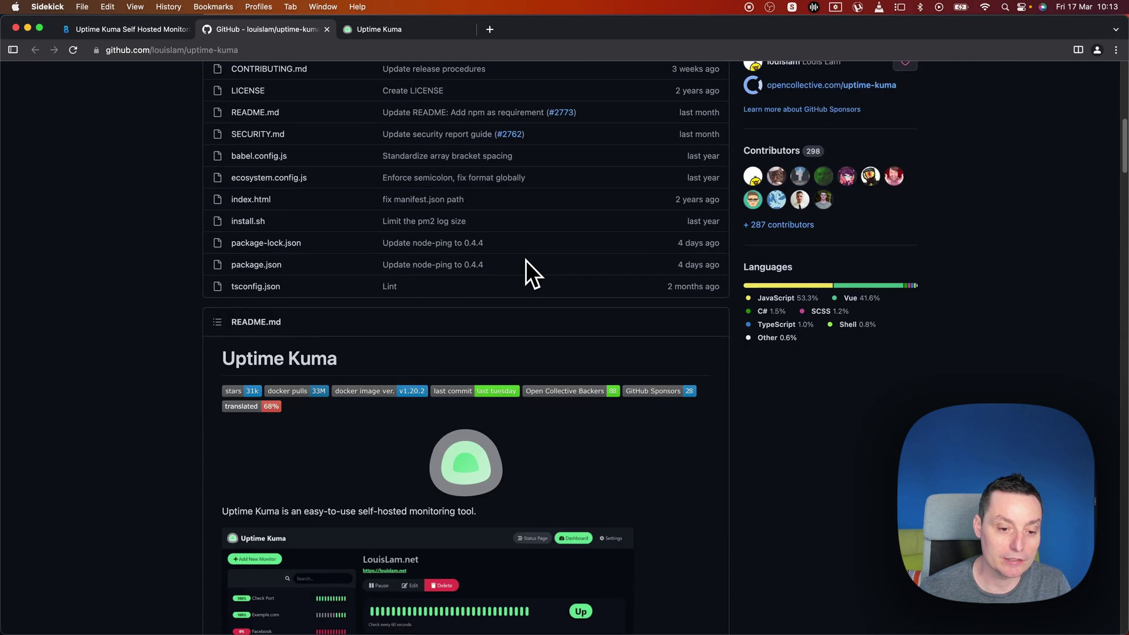
scroll(579, 263, down, 2)
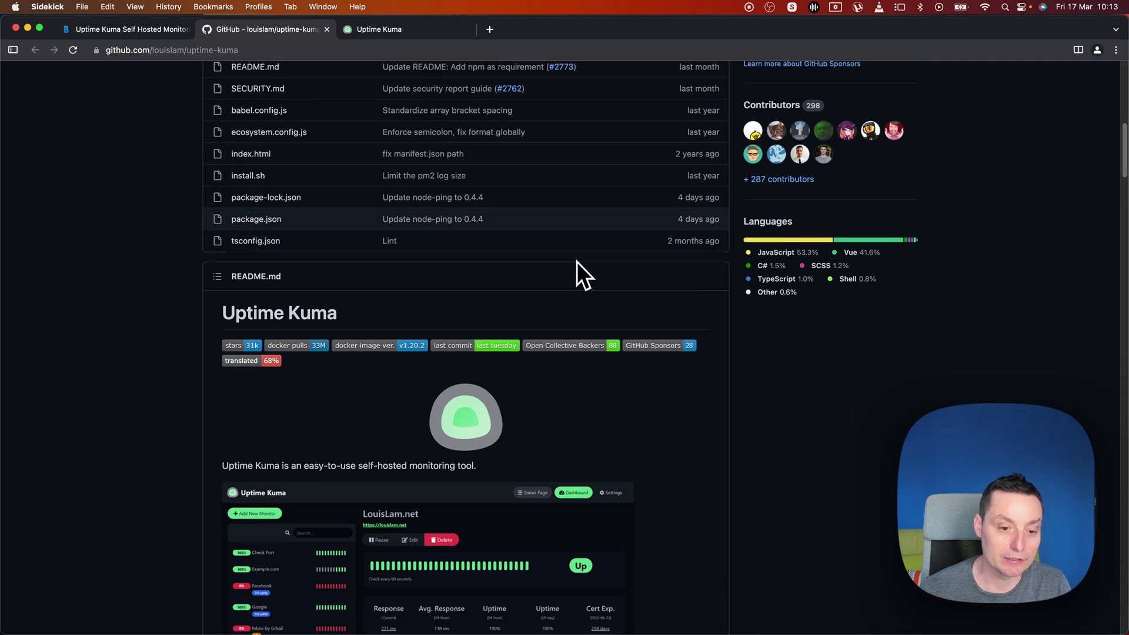
scroll(573, 260, up, 5)
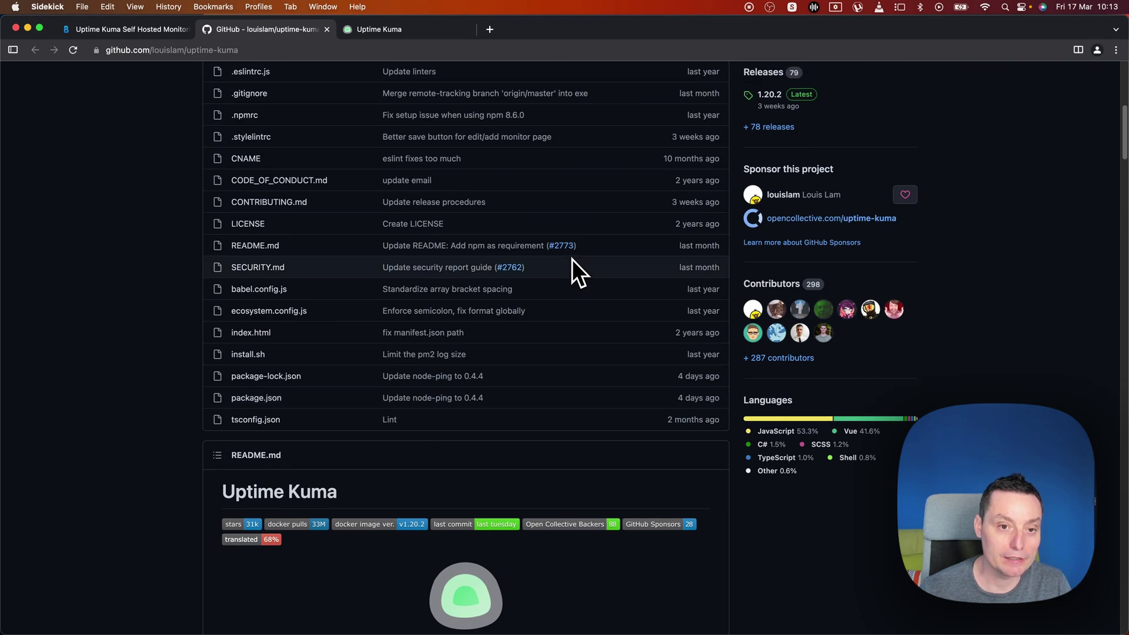
scroll(572, 259, up, 6)
click(379, 29)
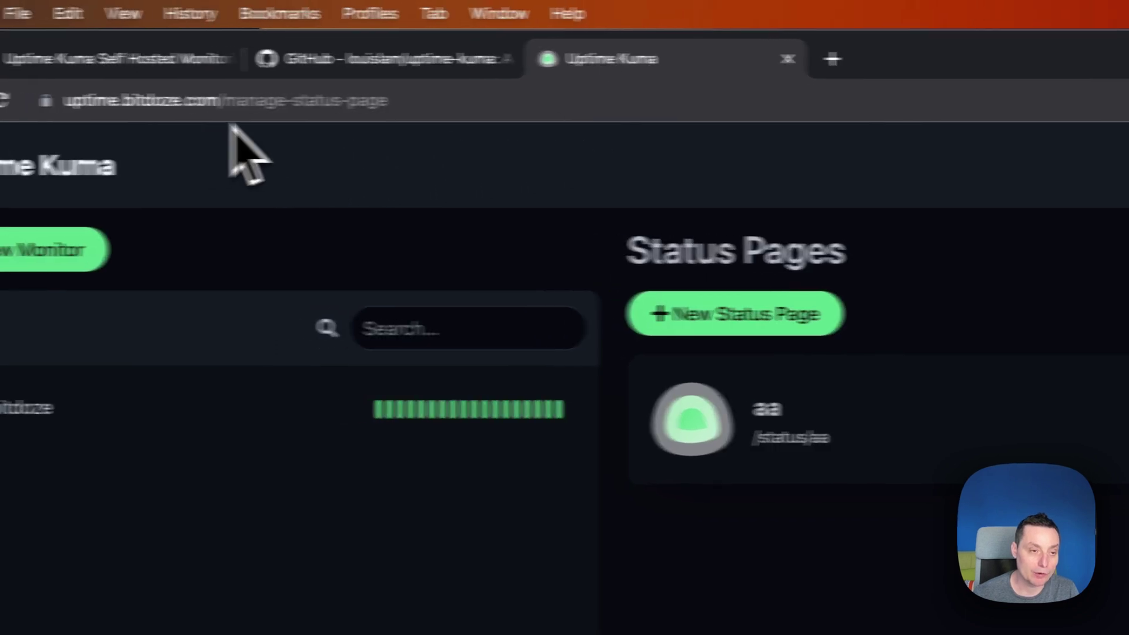
drag(194, 100, 149, 100)
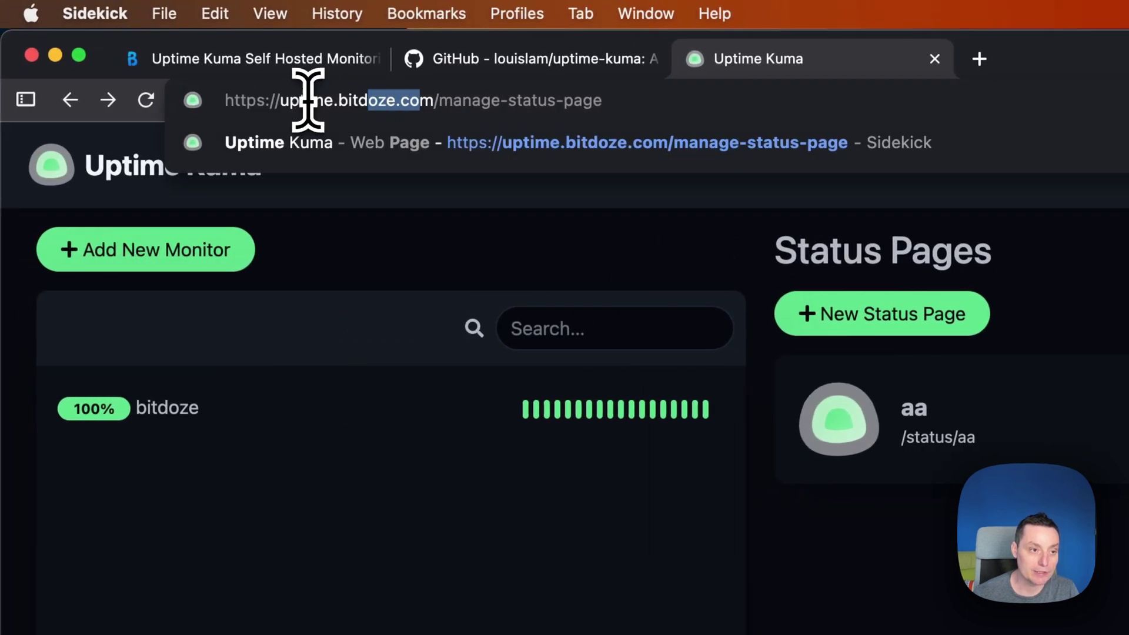
click(353, 612)
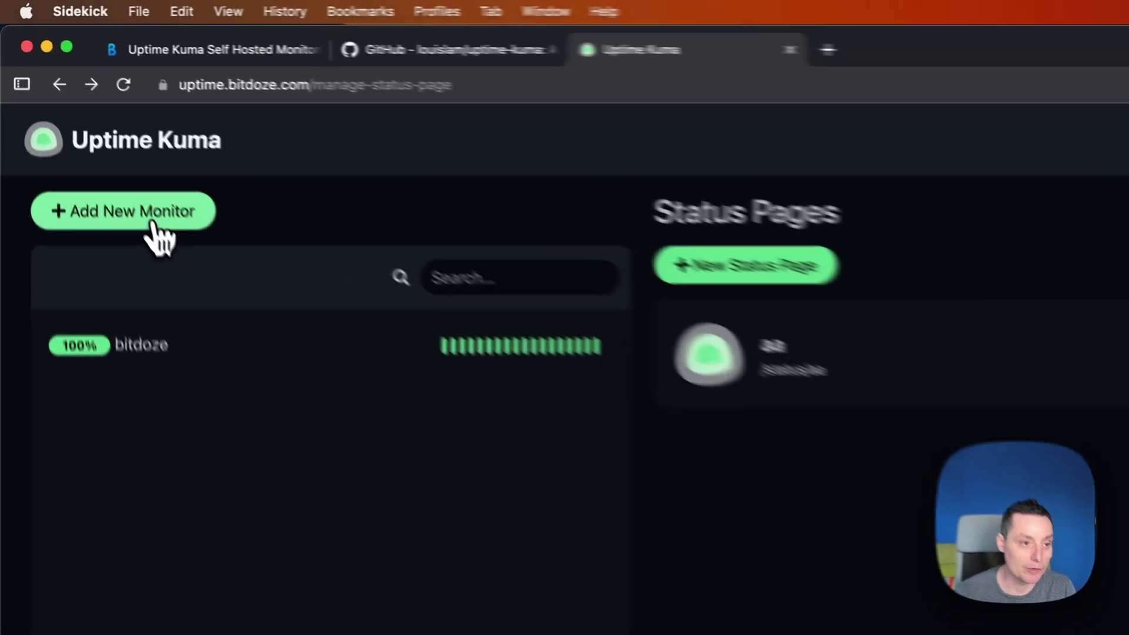
- Start a new monitor and review the monitor types, leaving HTTP(s) selected
click(89, 129)
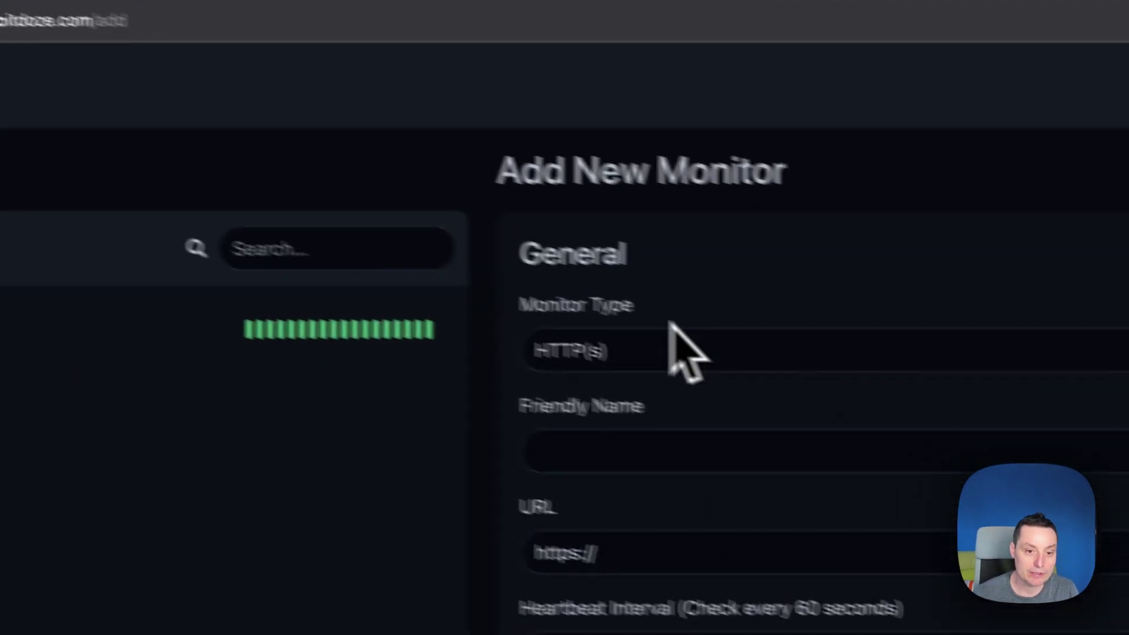
click(920, 424)
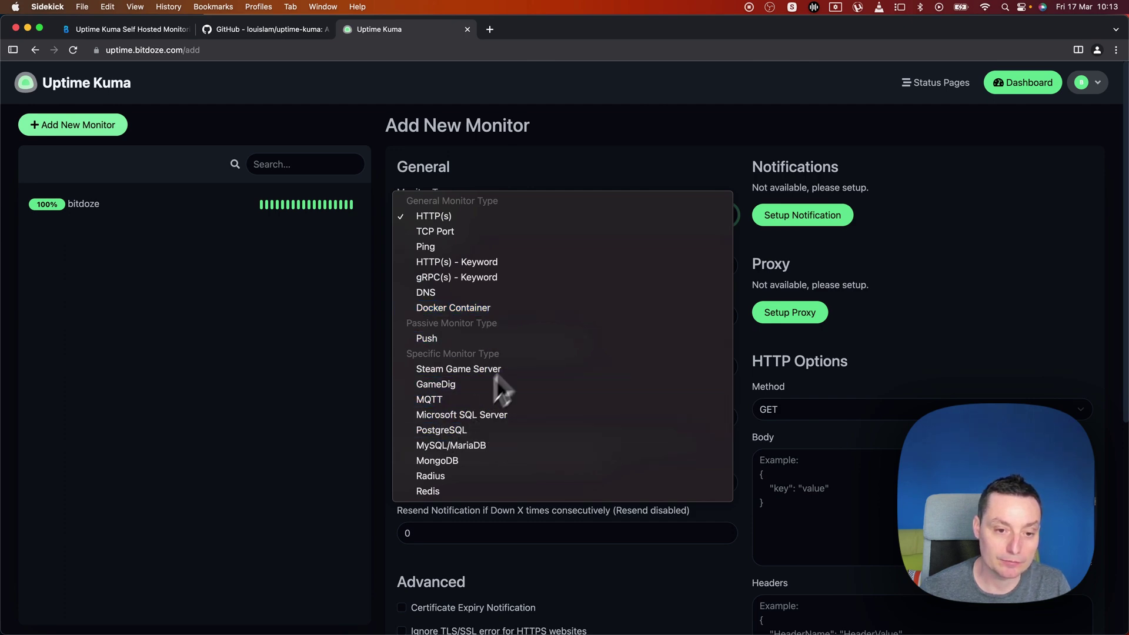
click(372, 350)
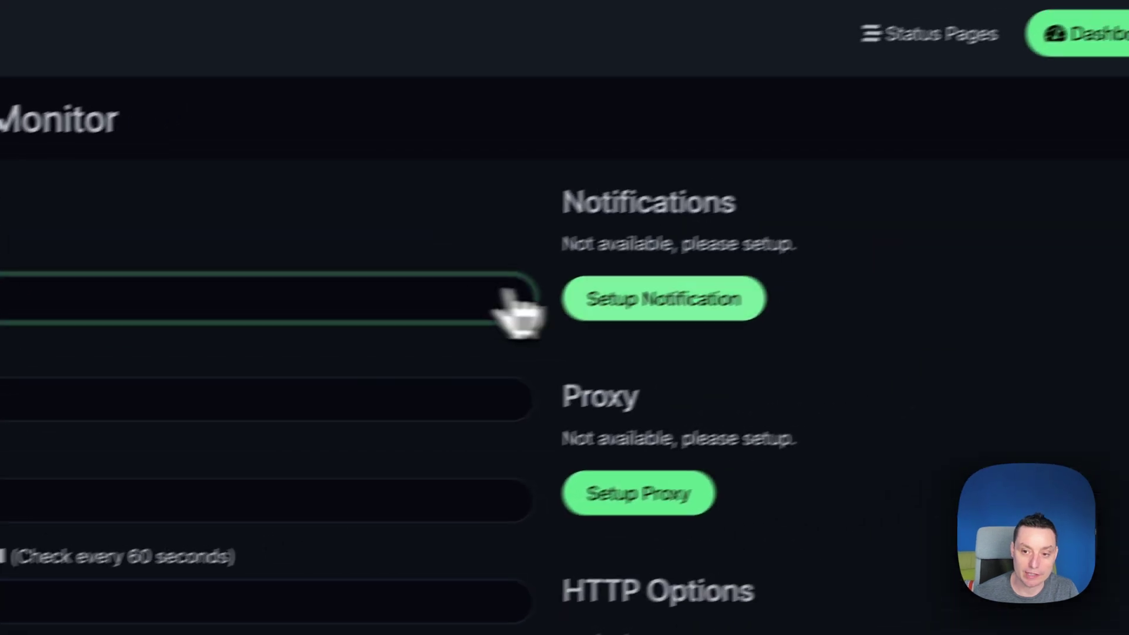
- Open the monitor's notification setup and review the services, keeping Telegram as the type
click(641, 305)
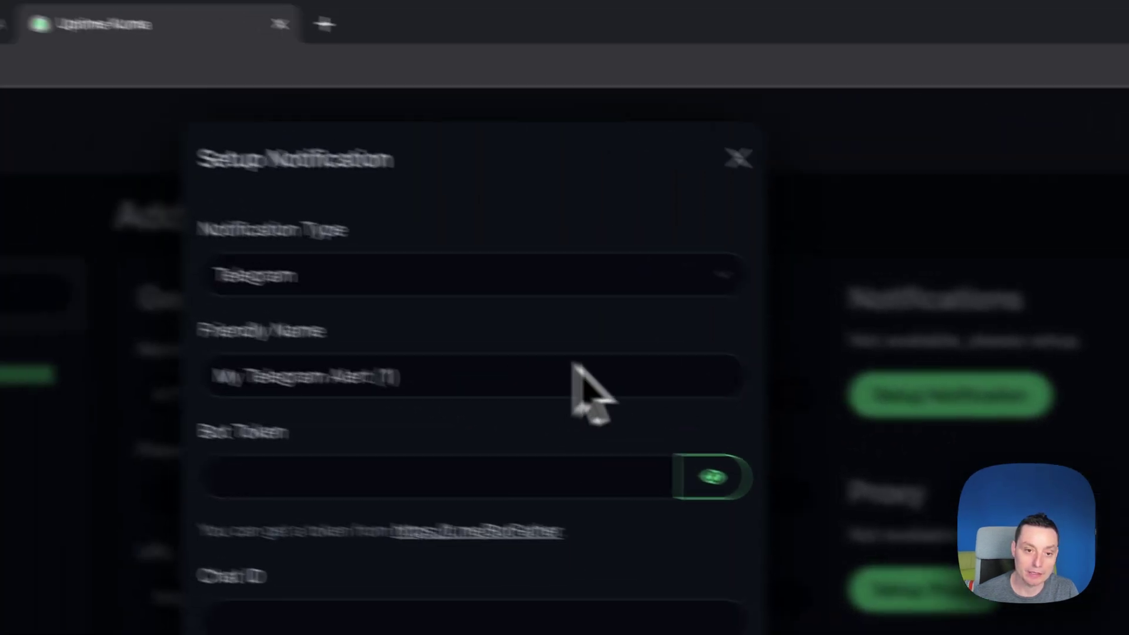
click(426, 279)
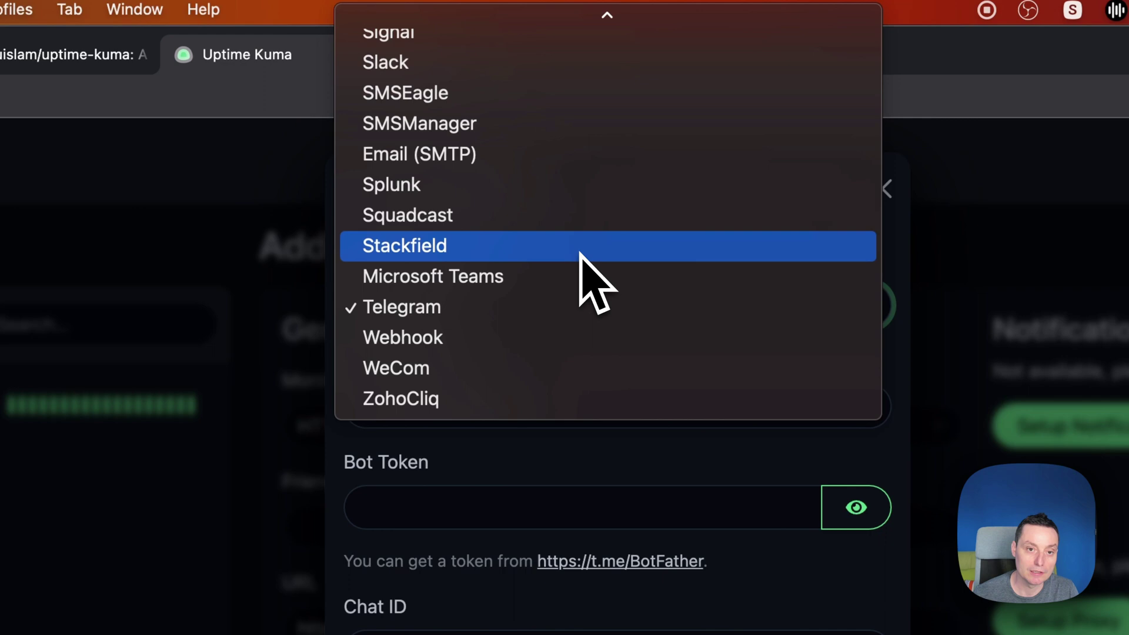
scroll(556, 265, up, 10)
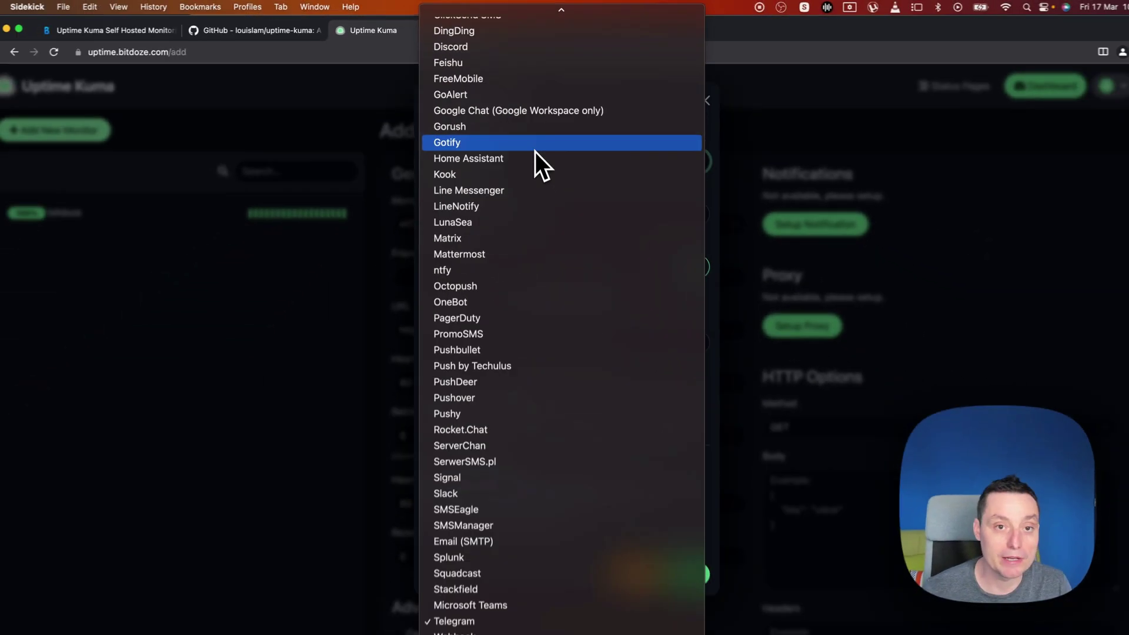
scroll(534, 146, down, 3)
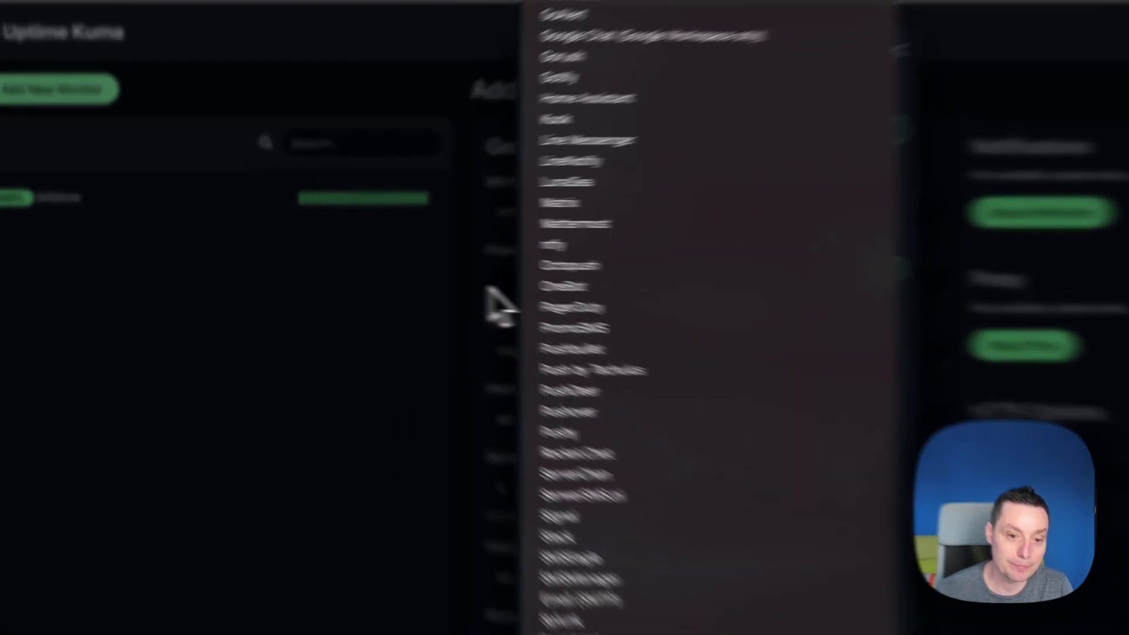
click(391, 331)
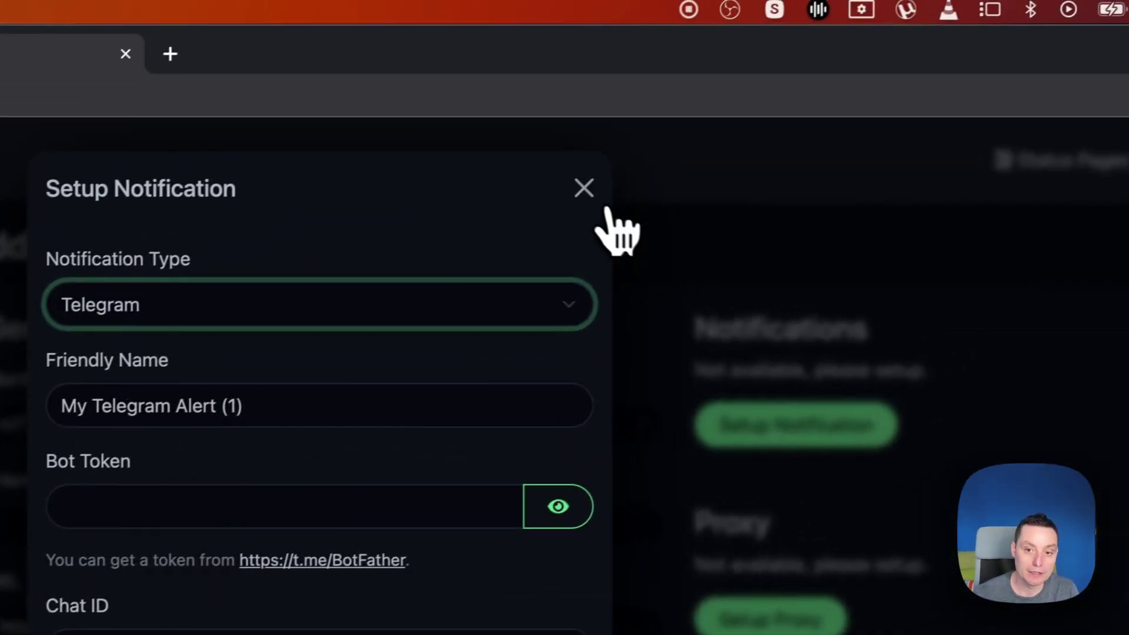
click(730, 139)
scroll(711, 179, down, 5)
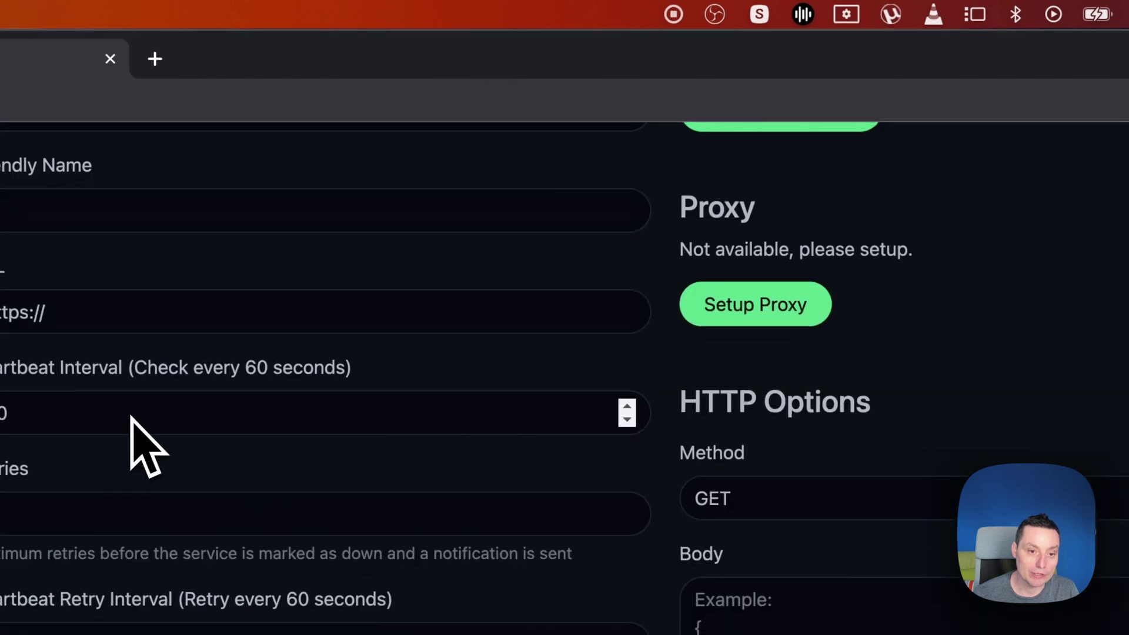
scroll(471, 257, down, 4)
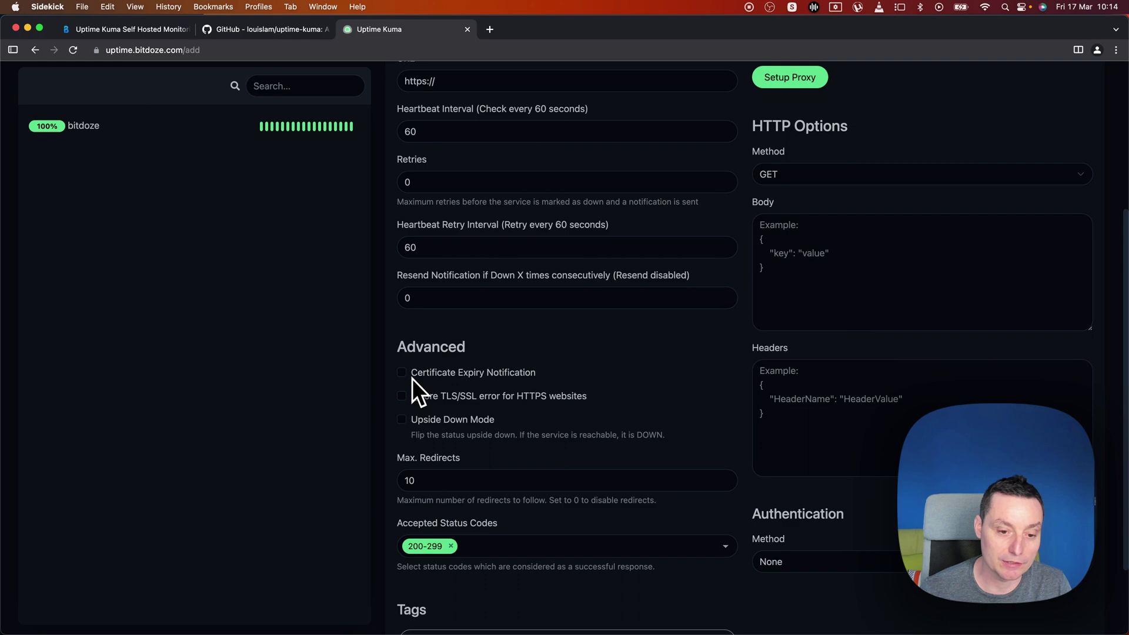
scroll(514, 351, down, 3)
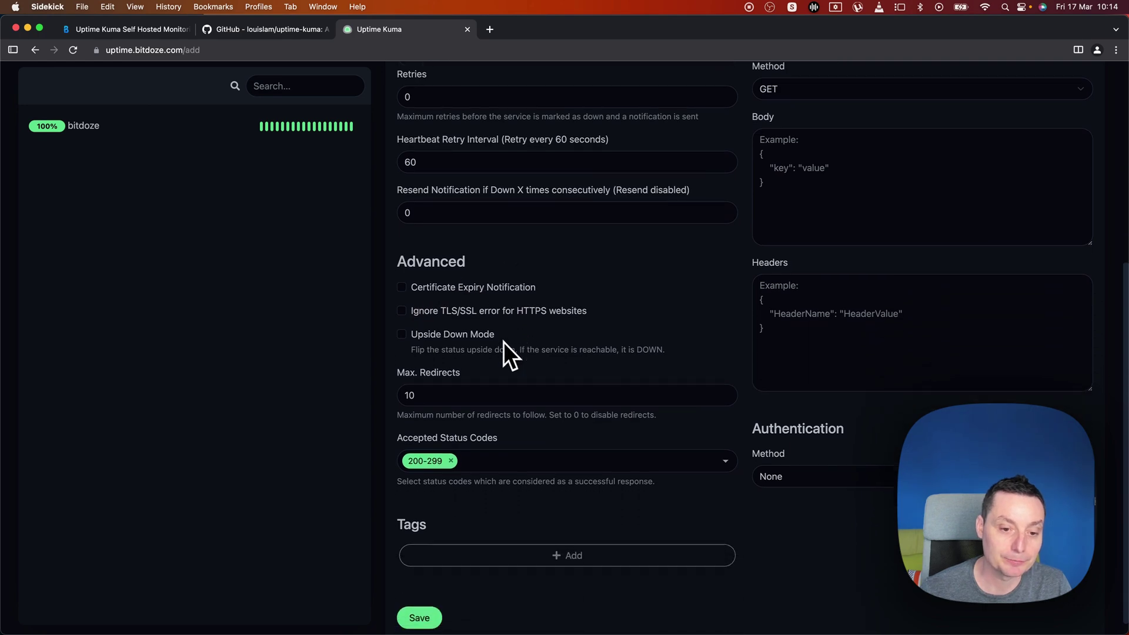
scroll(529, 353, down, 1)
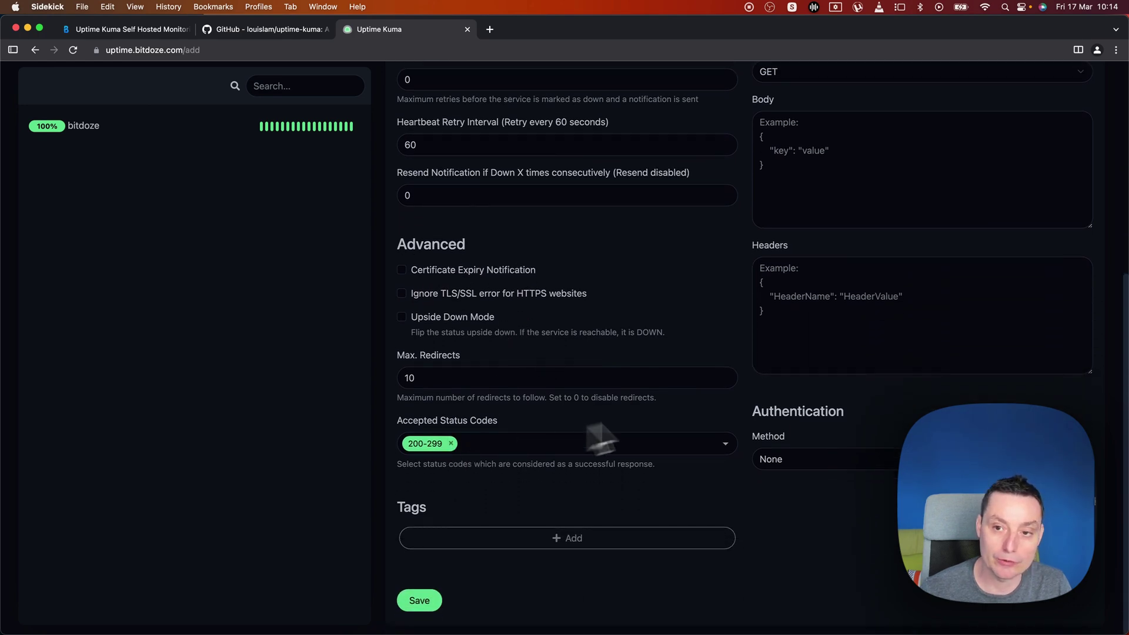
scroll(693, 396, up, 10)
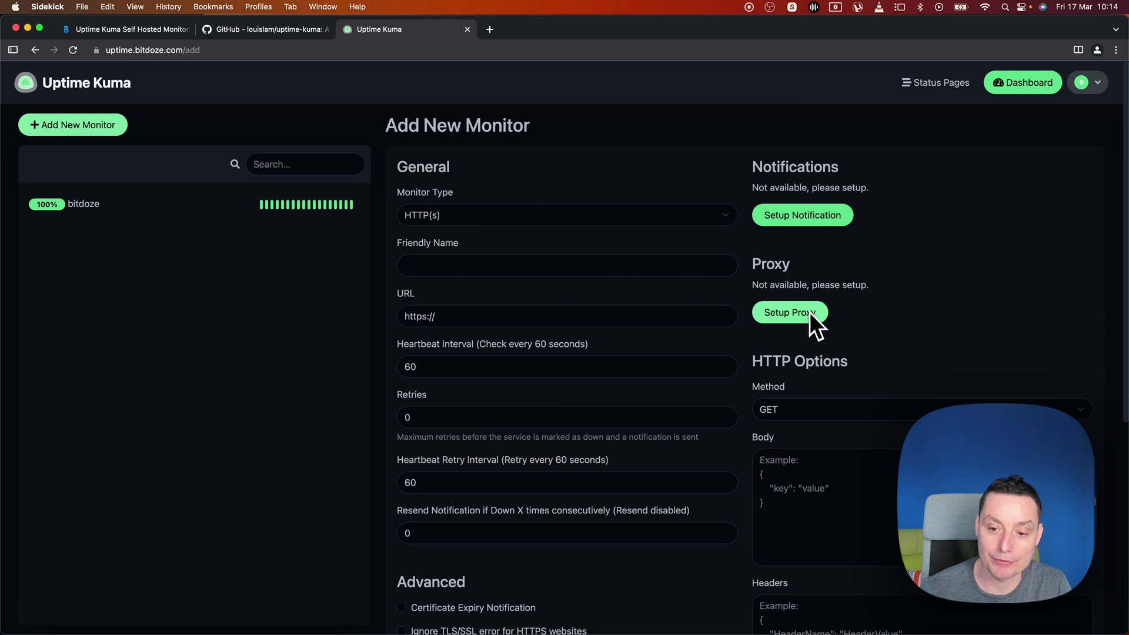
scroll(809, 311, down, 3)
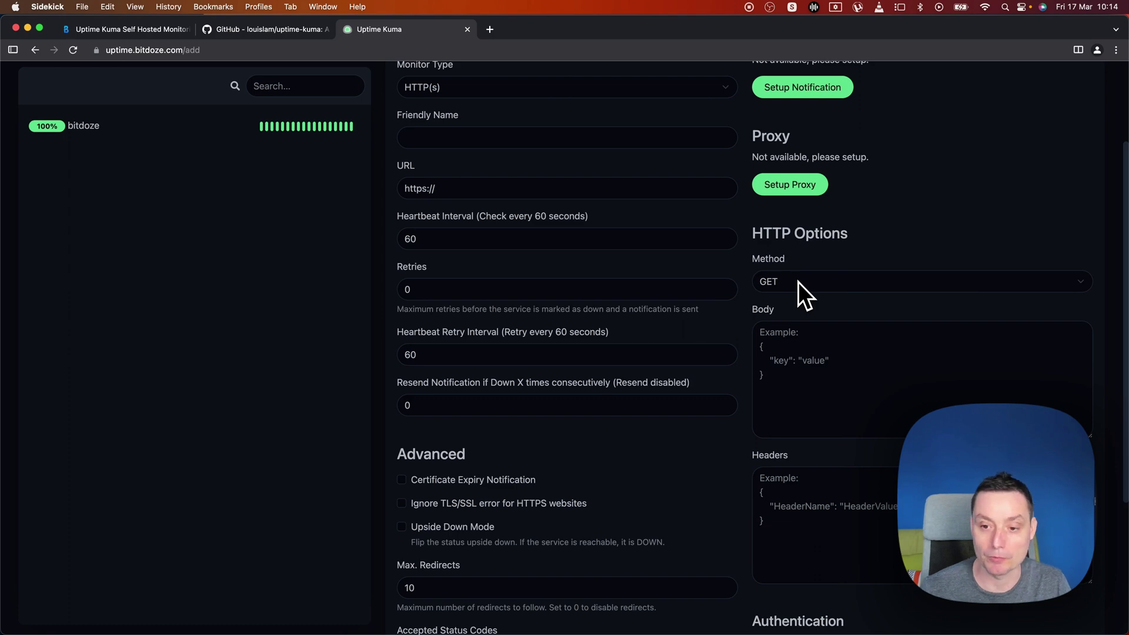
scroll(842, 368, down, 5)
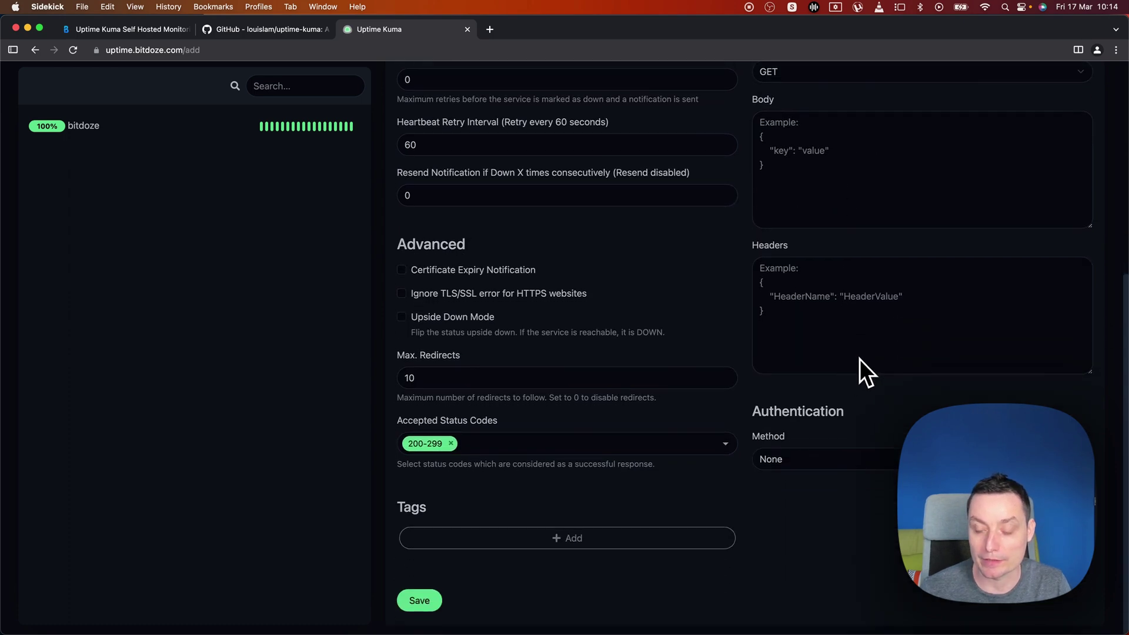
scroll(809, 368, up, 10)
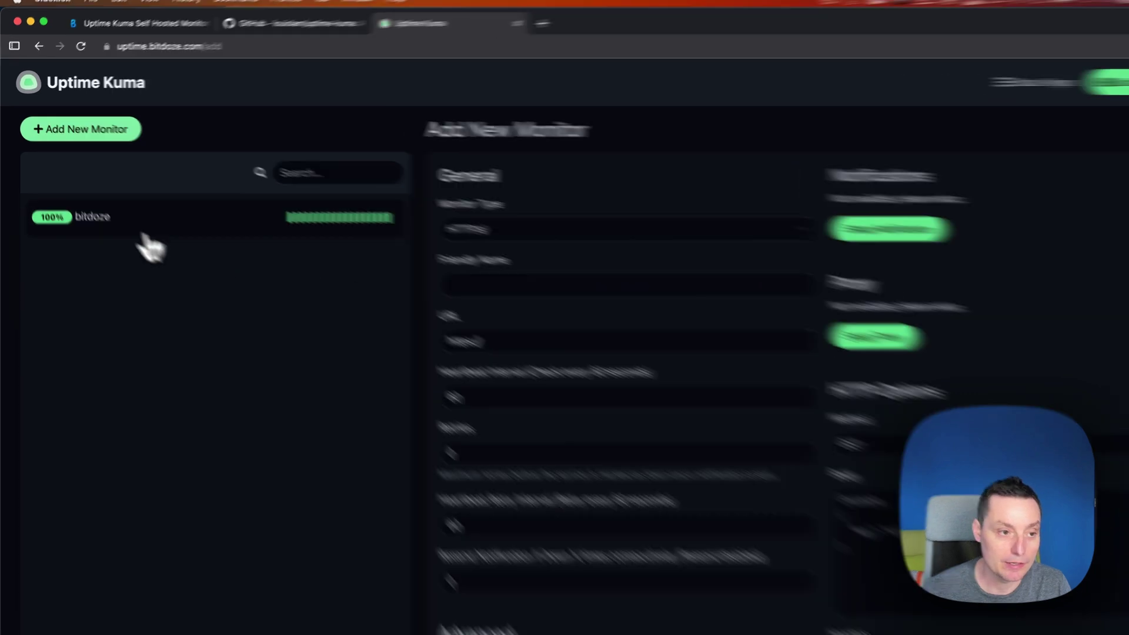
- Review the bitdoze monitor's details: status Up, 31 ms average response, 100% uptime
click(106, 222)
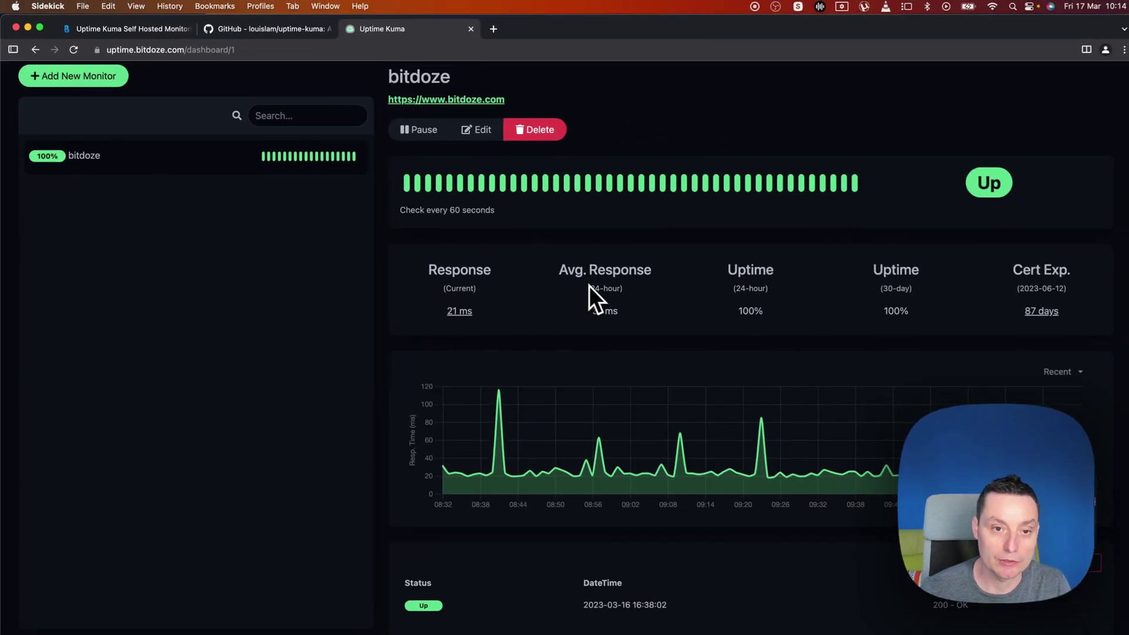
scroll(589, 285, up, 1)
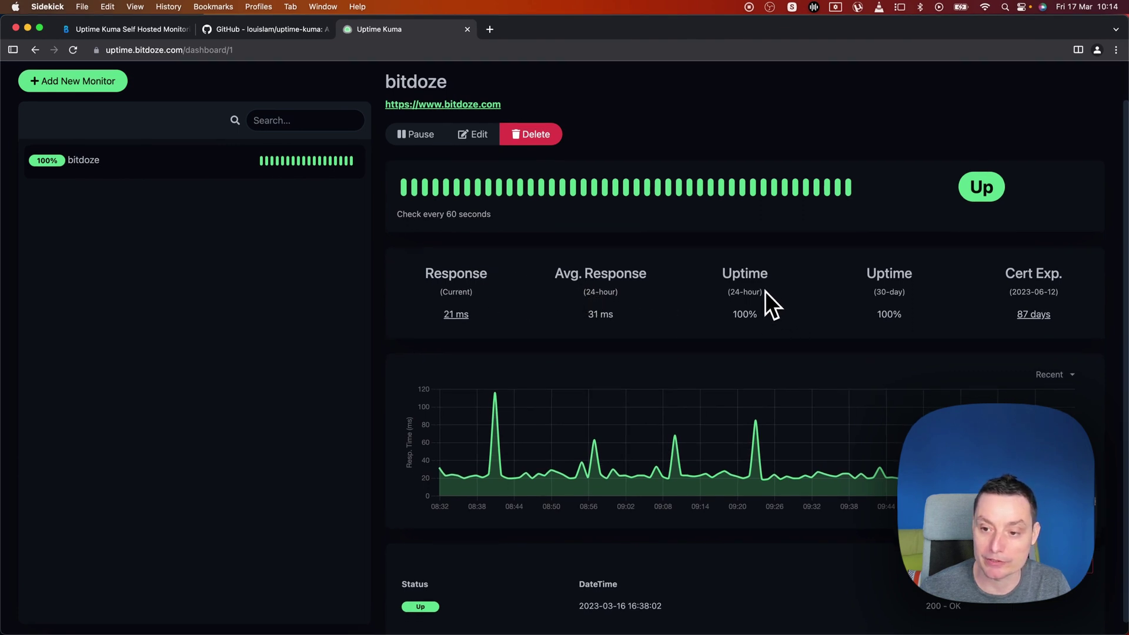
scroll(770, 291, down, 1)
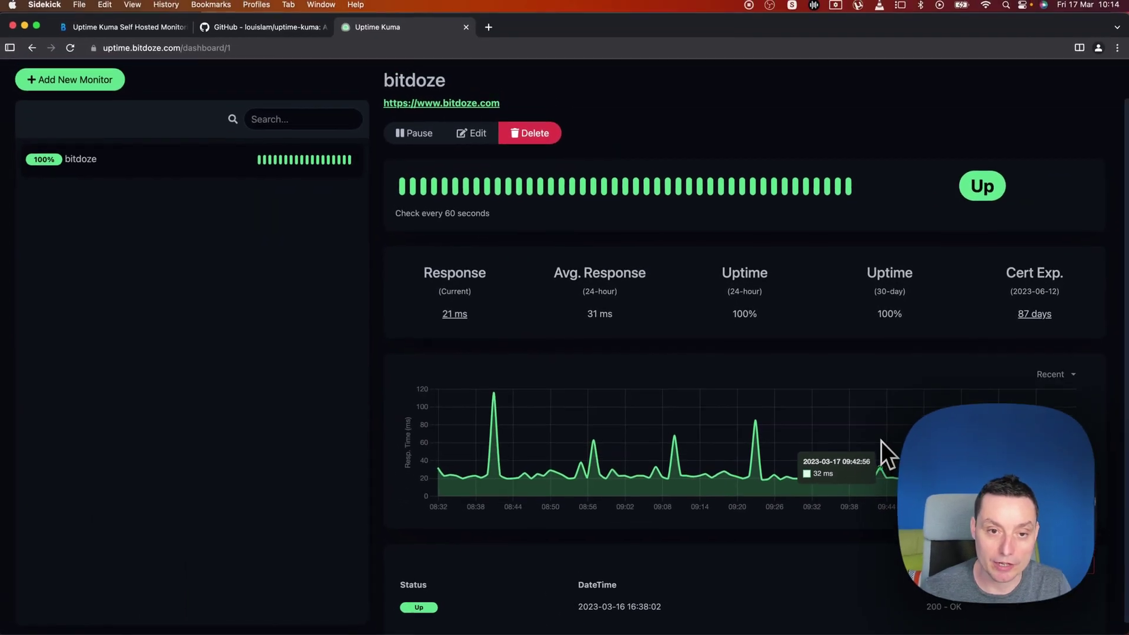
scroll(877, 443, up, 2)
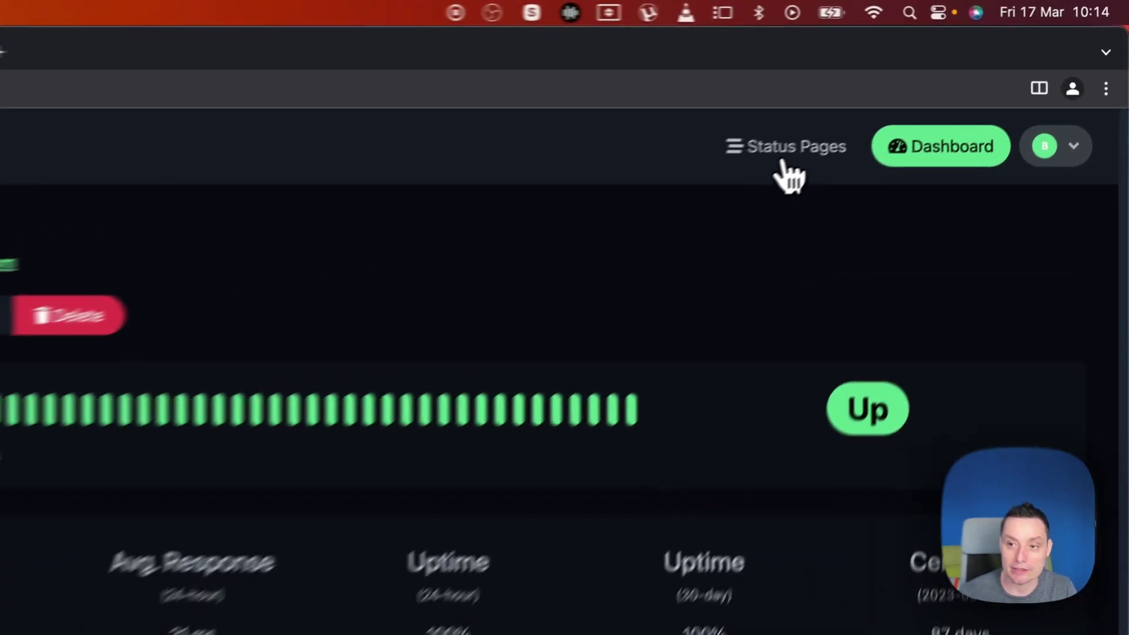
- Begin a new status page with name 'bitdoze' and slug 'bitdoze', correcting a mistyped name
click(785, 165)
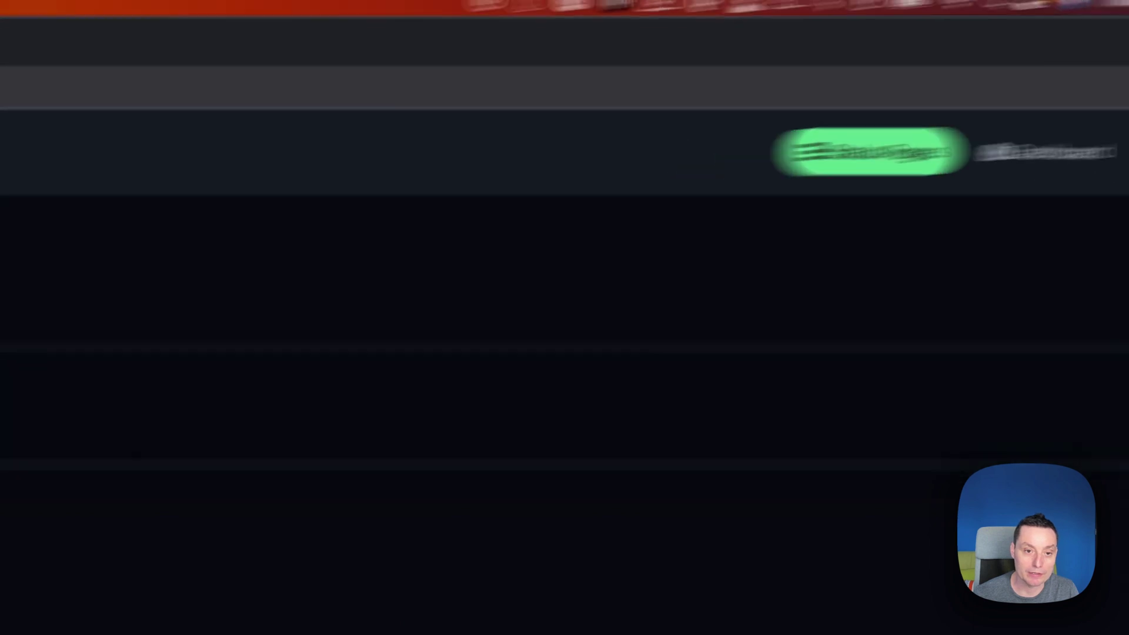
click(470, 238)
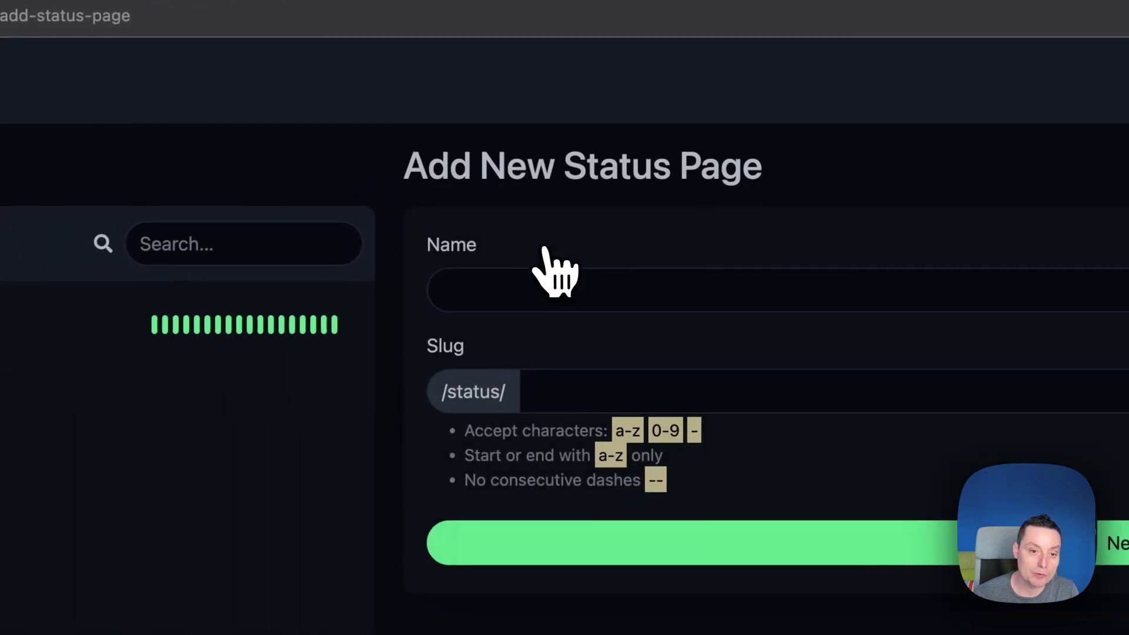
click(533, 276)
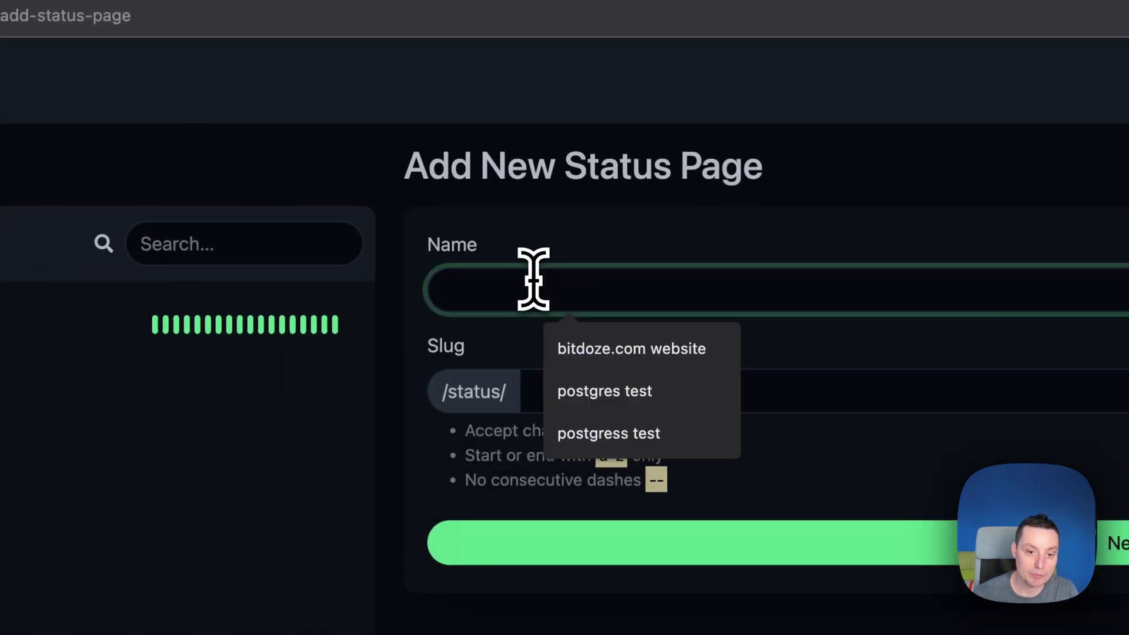
text(butdoze)
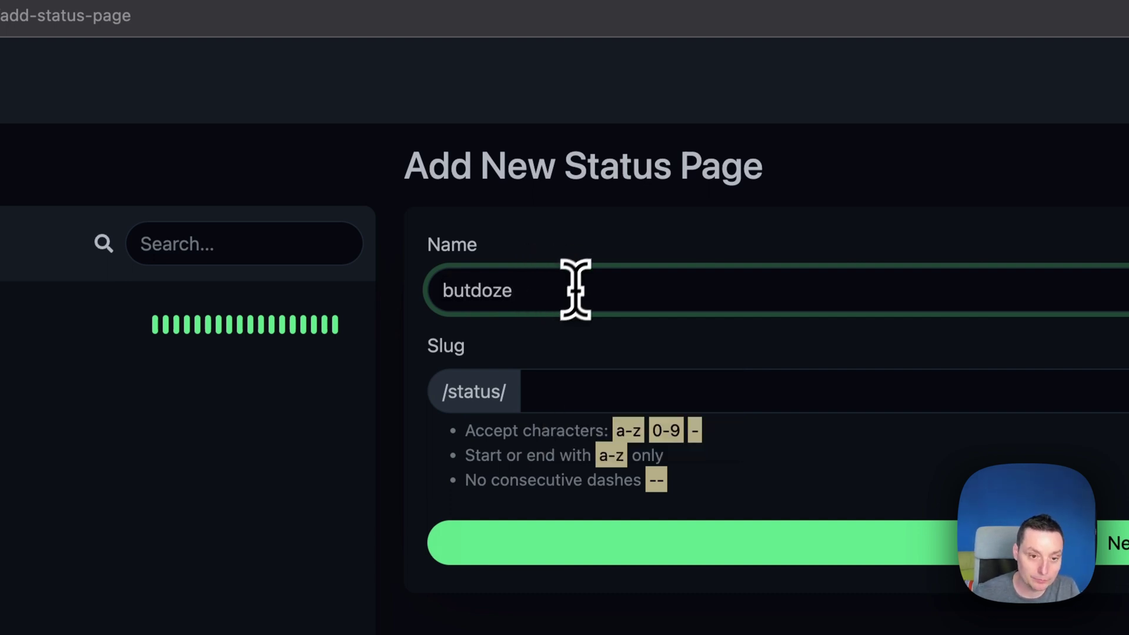
double_click(554, 294)
text(bi)
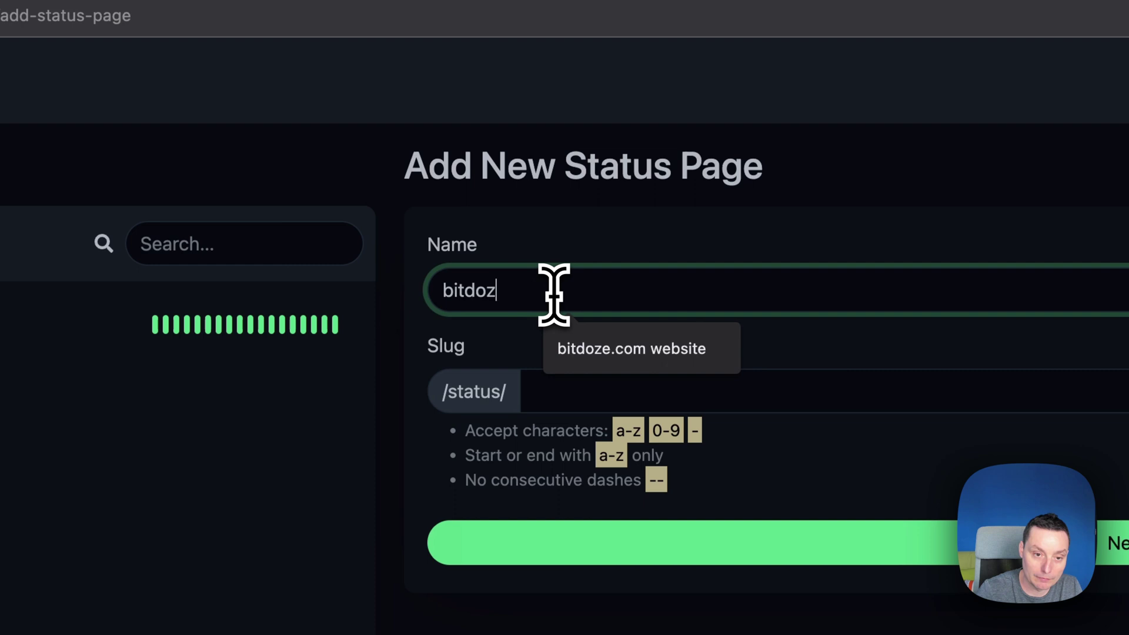
text(tdoze)
click(584, 390)
text(b)
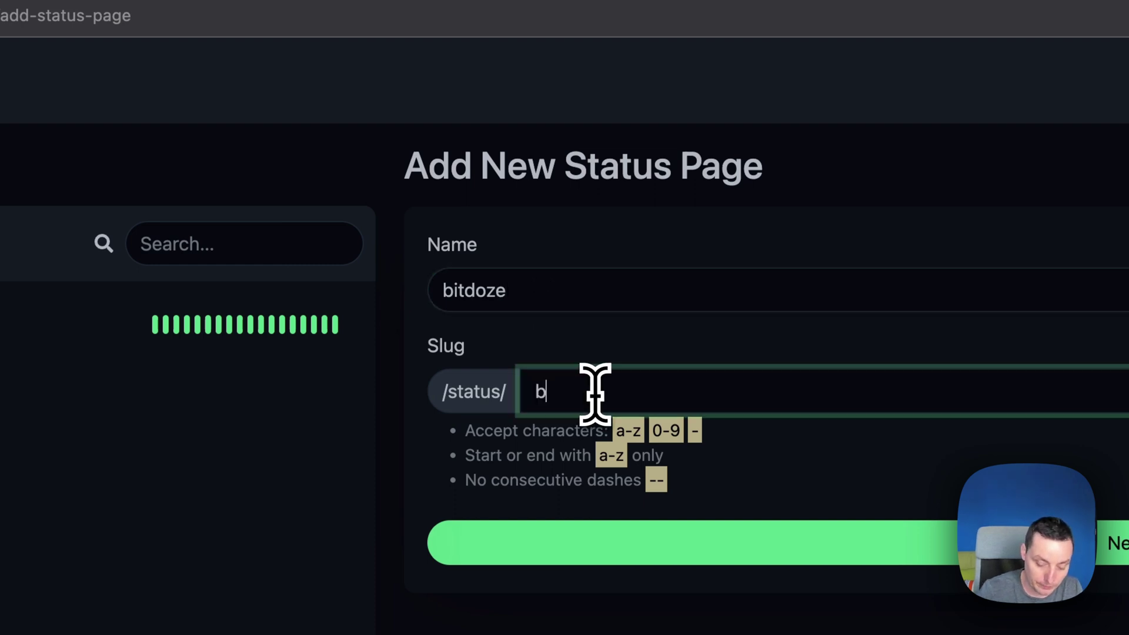
text(itdoze)
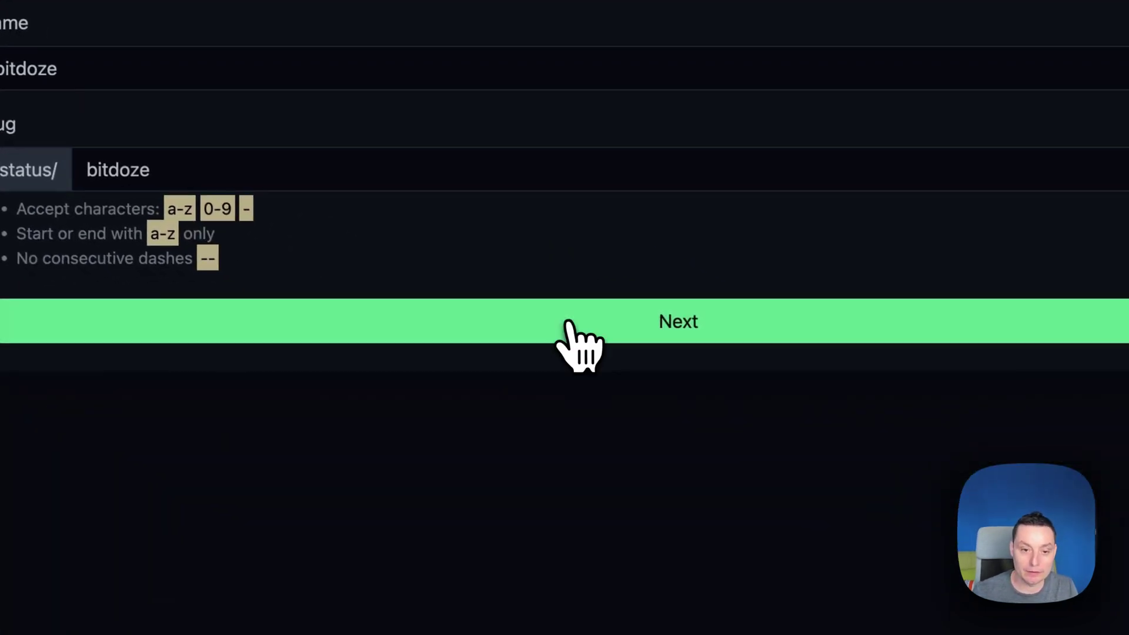
- Create the bitdoze status page, preview its dark theme, and add a custom domain entry
click(569, 325)
click(571, 300)
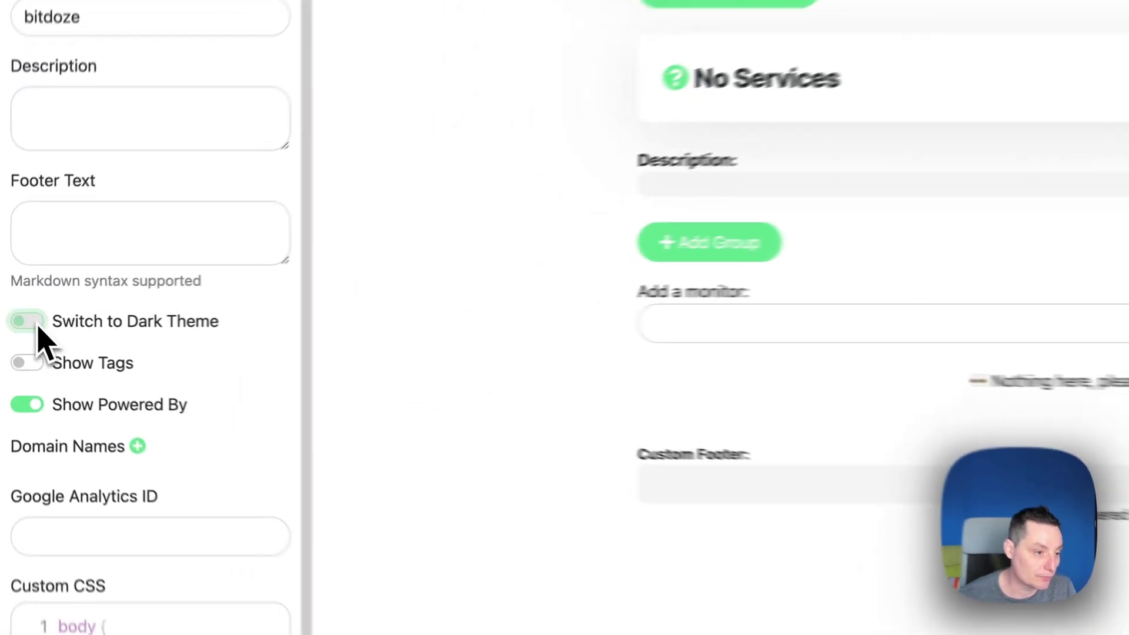
click(37, 326)
click(36, 325)
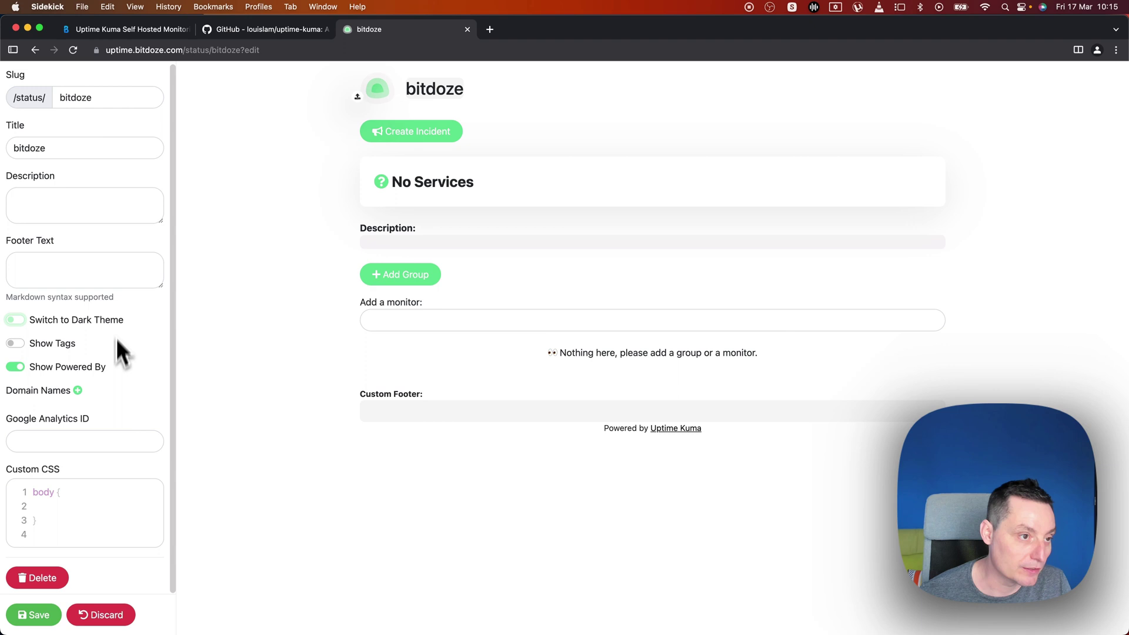
scroll(116, 329, up, 1)
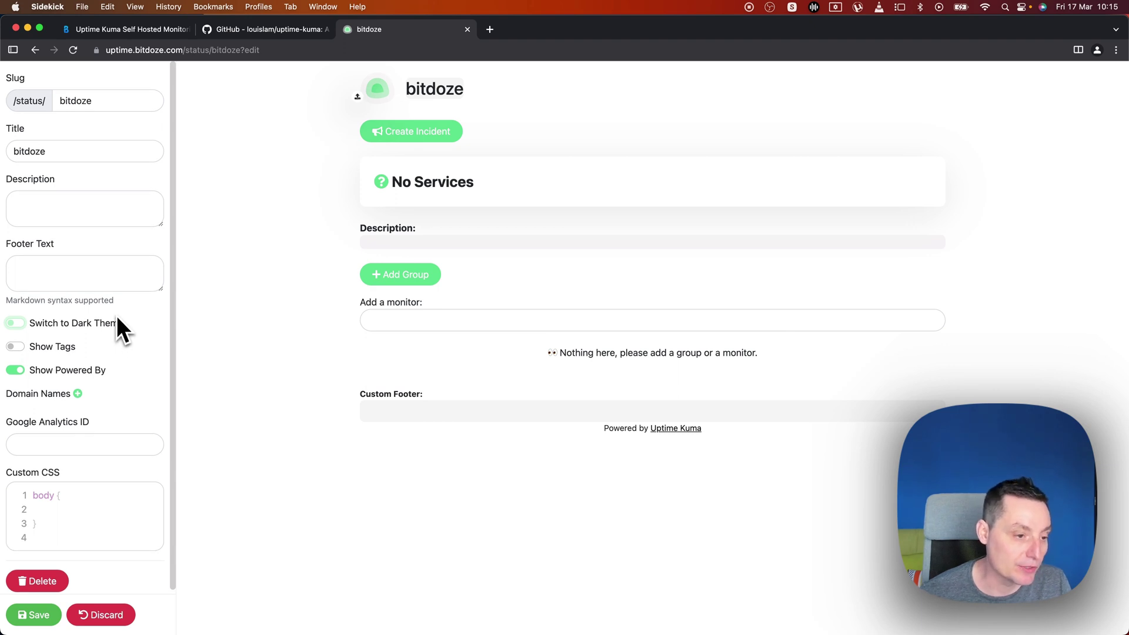
scroll(112, 324, down, 1)
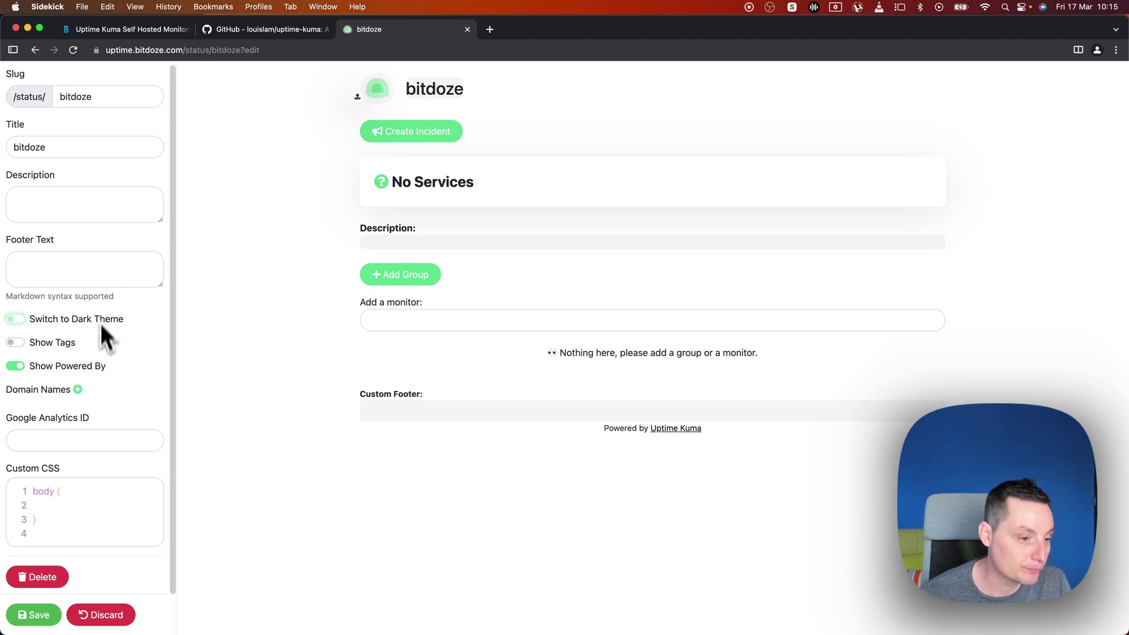
click(78, 389)
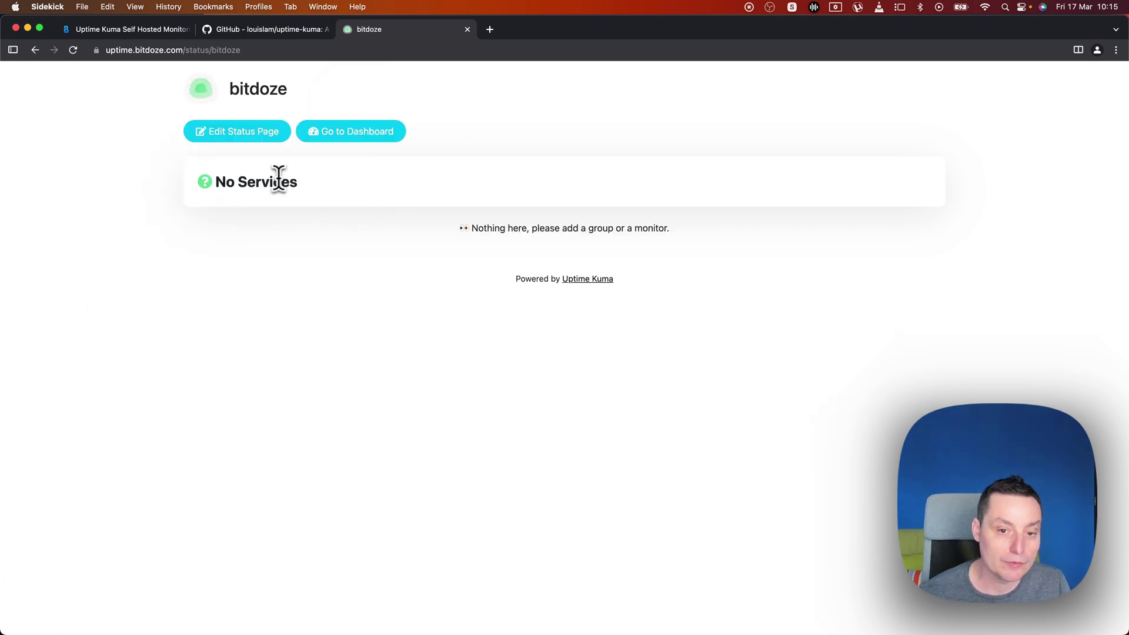
- Add the bitdoze monitor to the status page's services and save the page
click(259, 134)
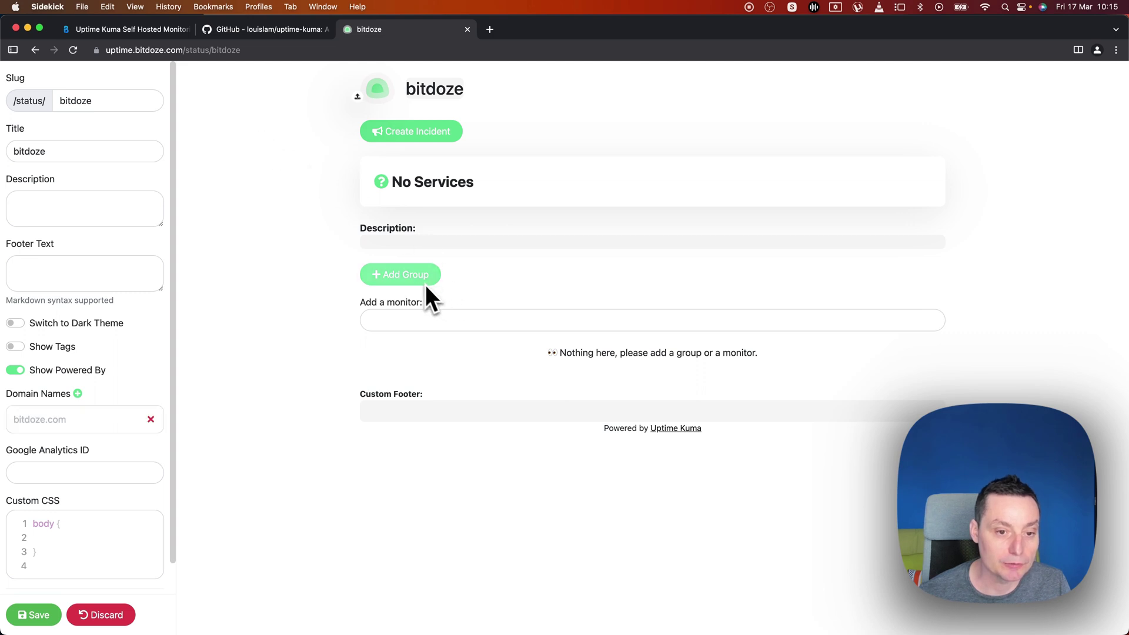
click(400, 317)
click(398, 317)
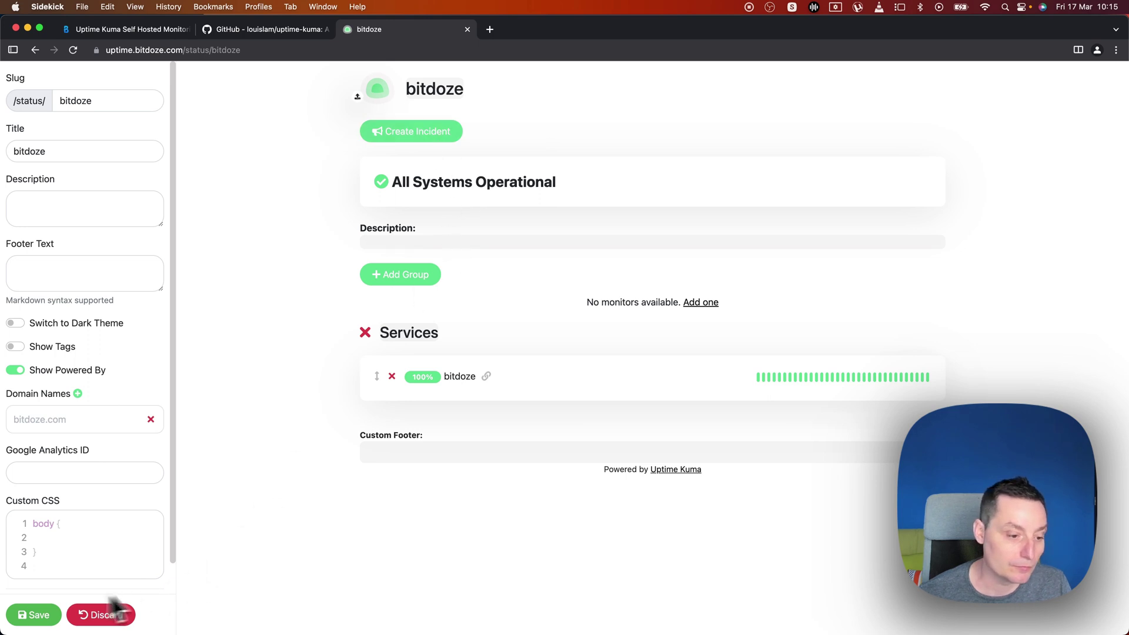
click(36, 616)
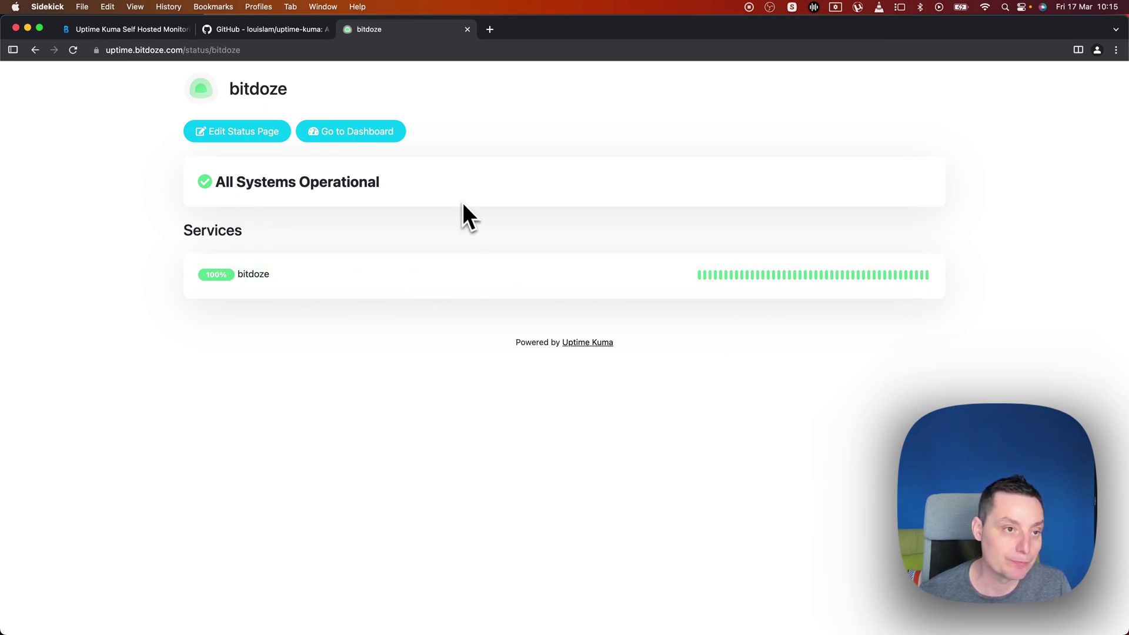
- Switch back to the louislam/uptime-kuma GitHub repository page
click(247, 34)
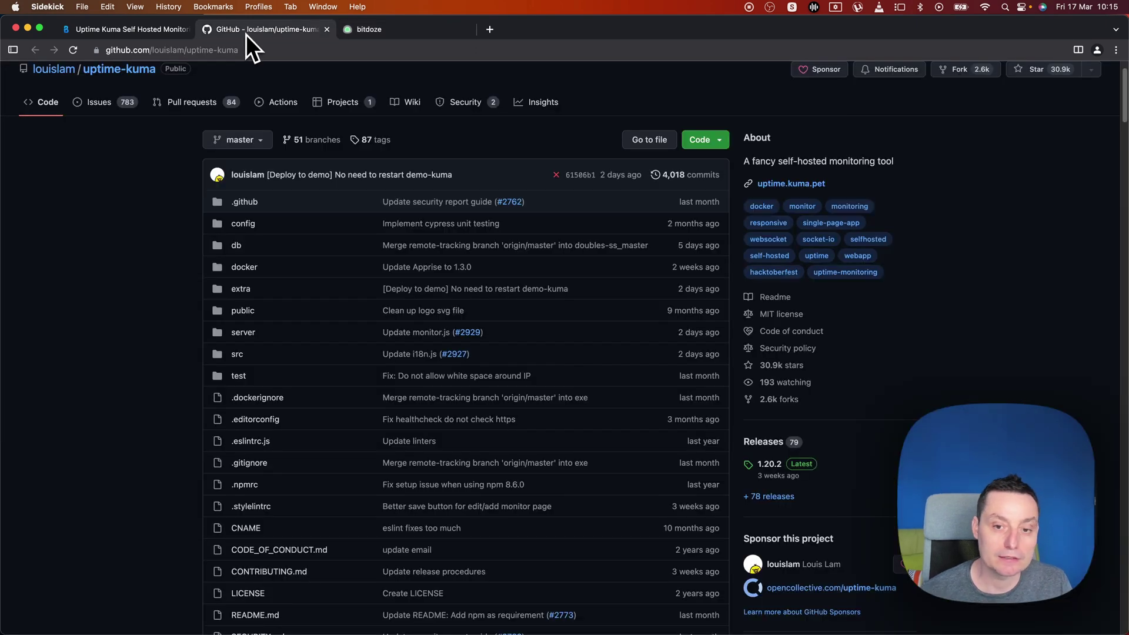